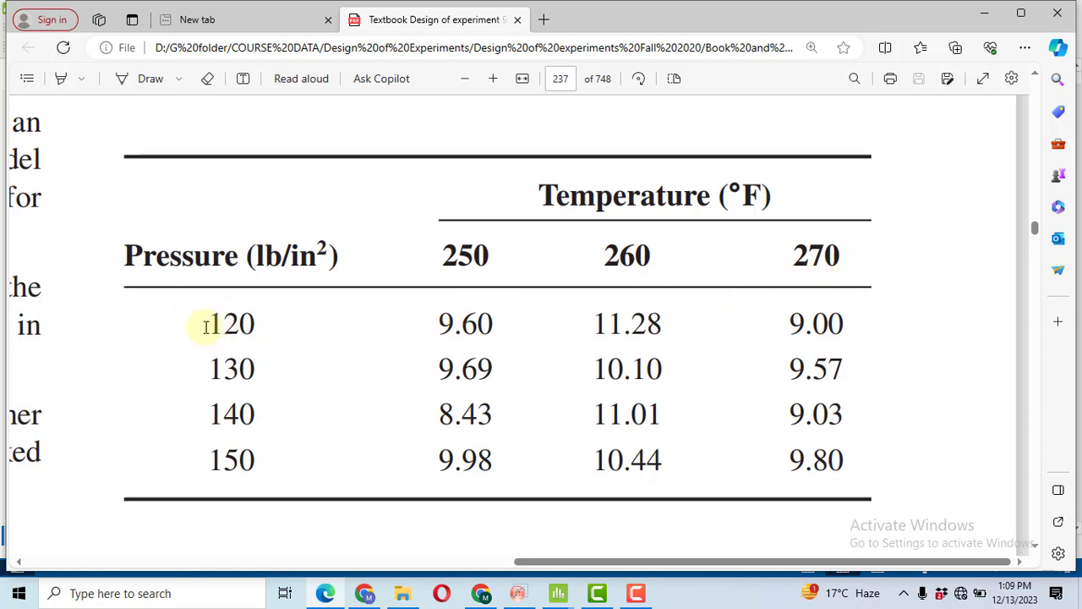
- Switch from the textbook table to Minitab and start a general full factorial design with 2 factors
drag(209, 326, 504, 328)
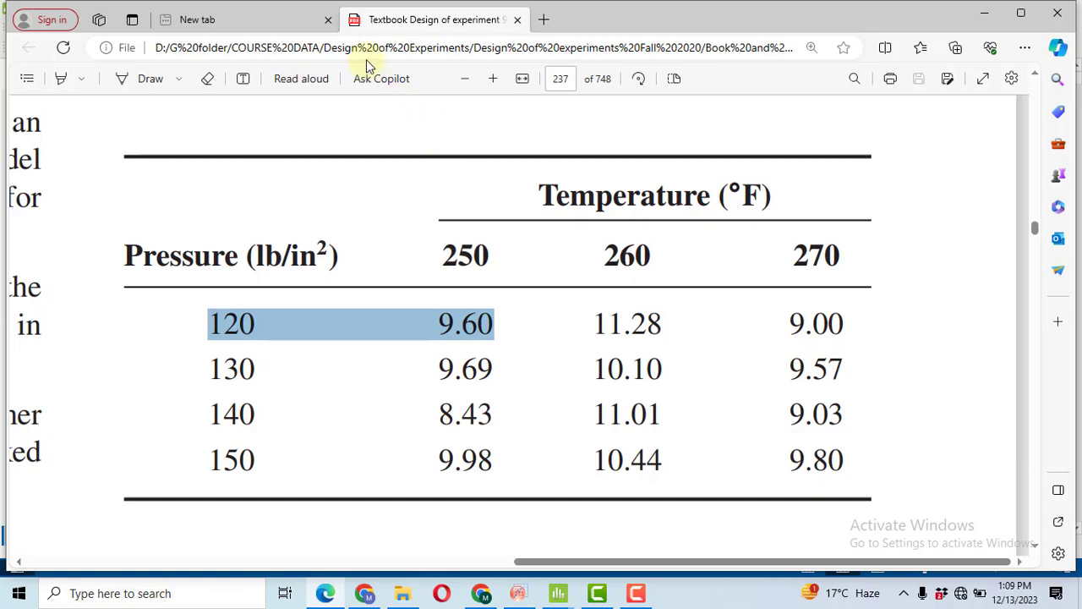
key(alt+Tab)
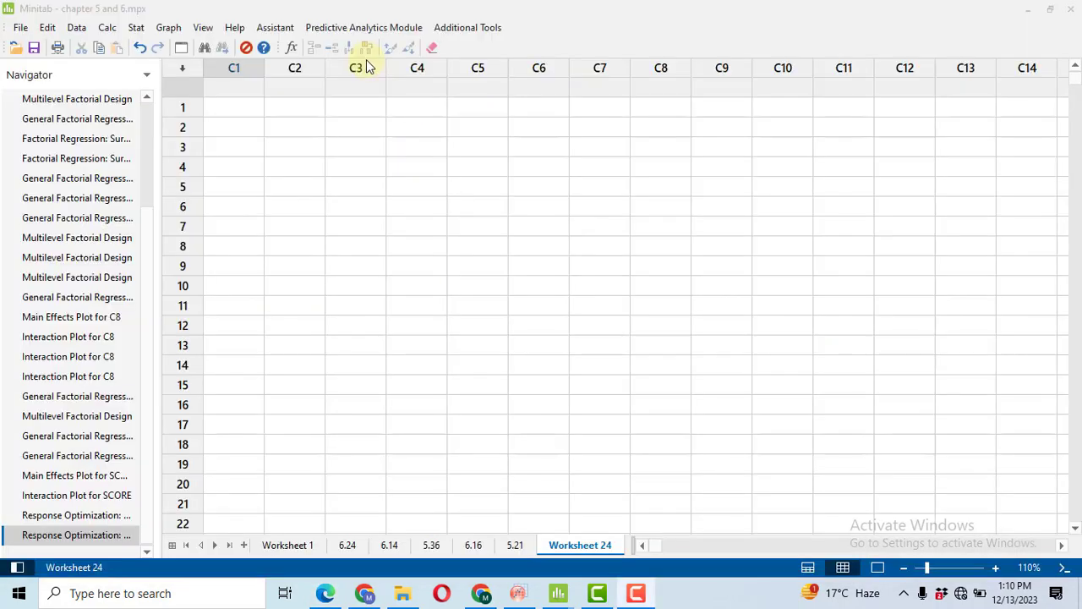
click(133, 28)
mouse_move(180, 99)
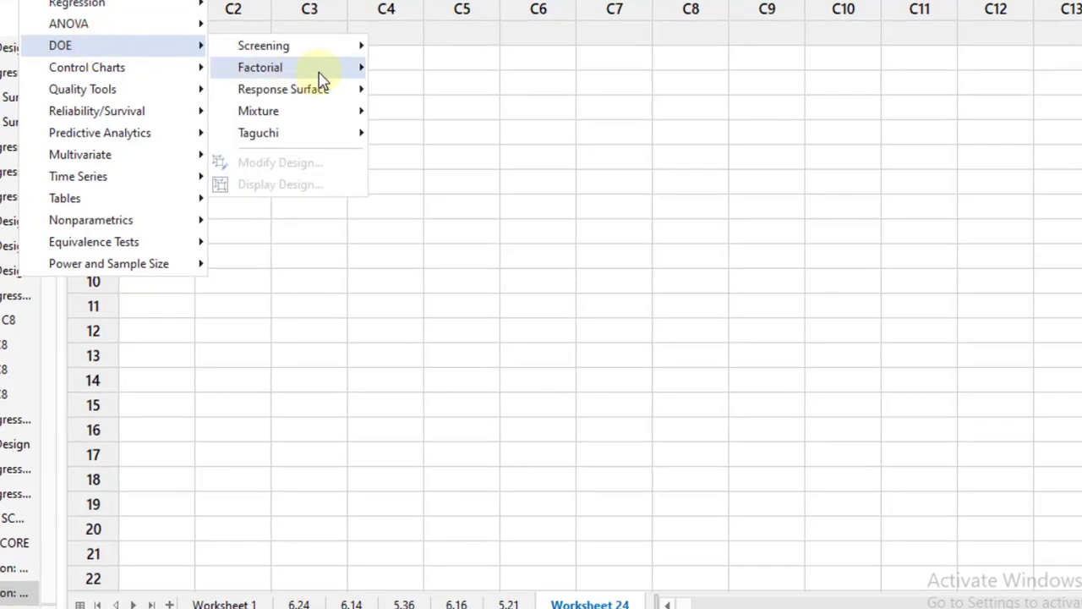
mouse_move(351, 71)
click(437, 70)
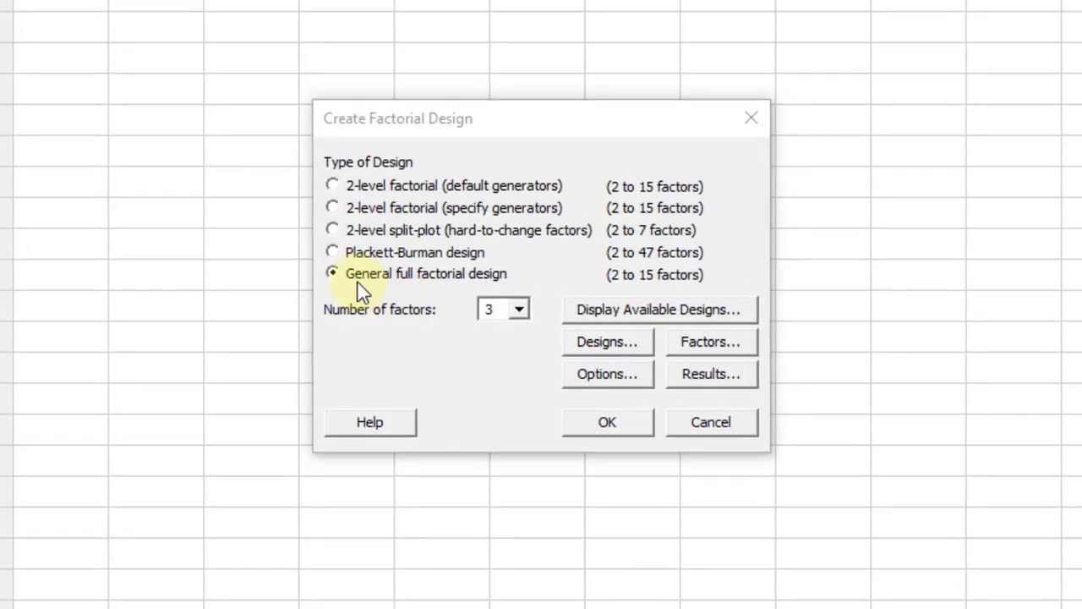
click(524, 312)
click(519, 335)
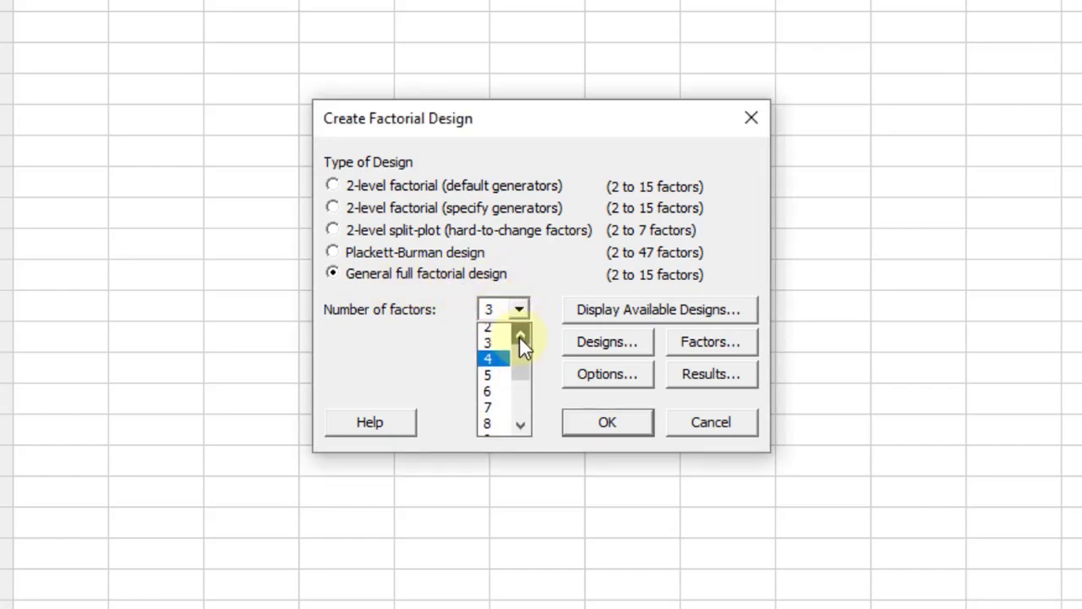
click(494, 333)
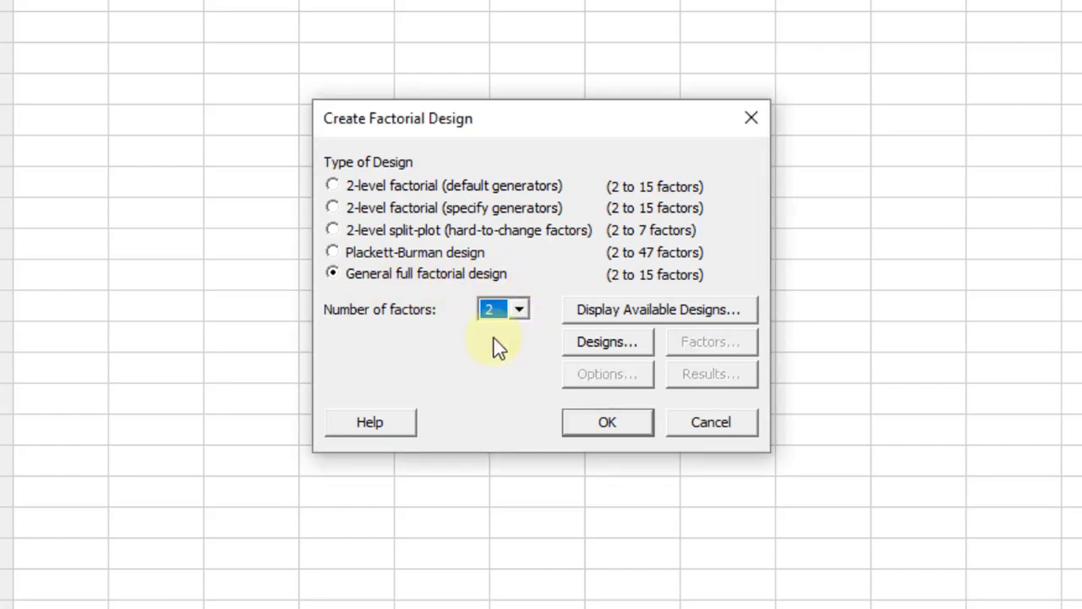
- Name factor A Pressure with 4 levels and give factor B (temp) 3 levels
click(637, 347)
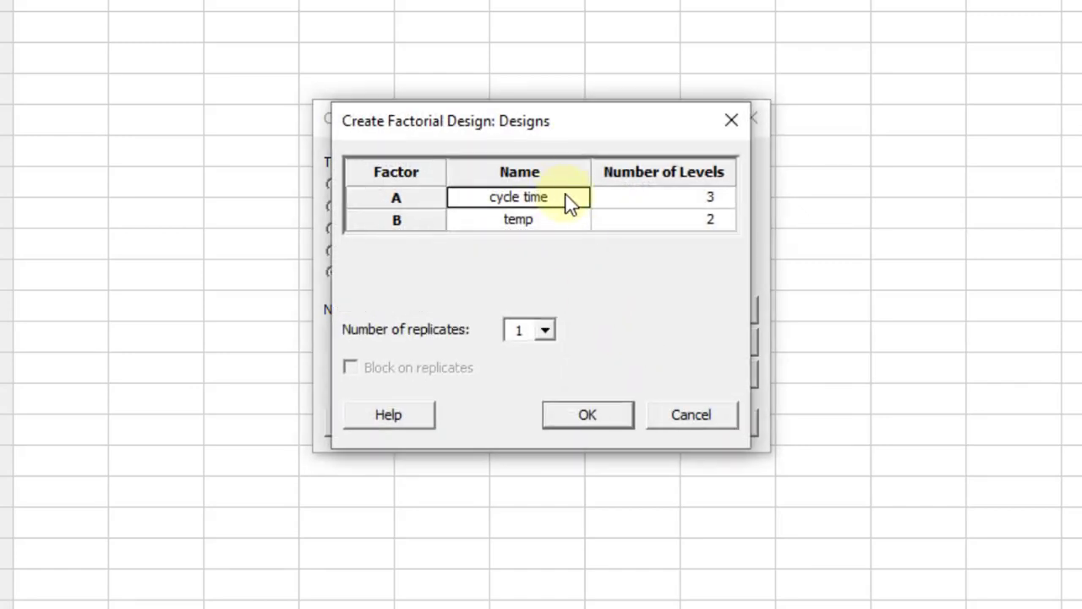
key(BackSpace)
text(P)
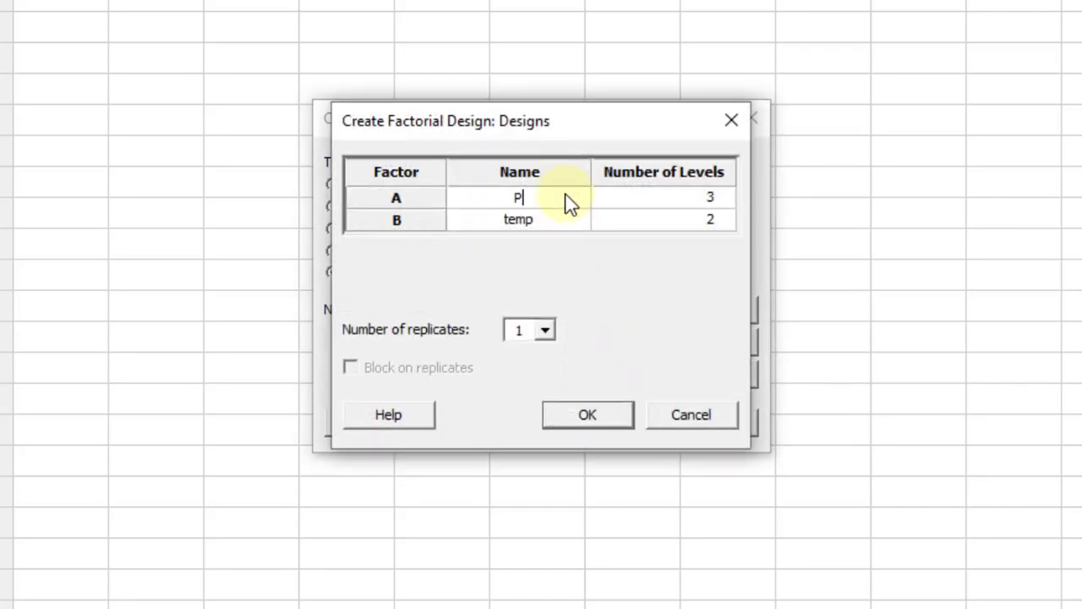
text(ressure)
key(Tab)
text(4)
key(Down)
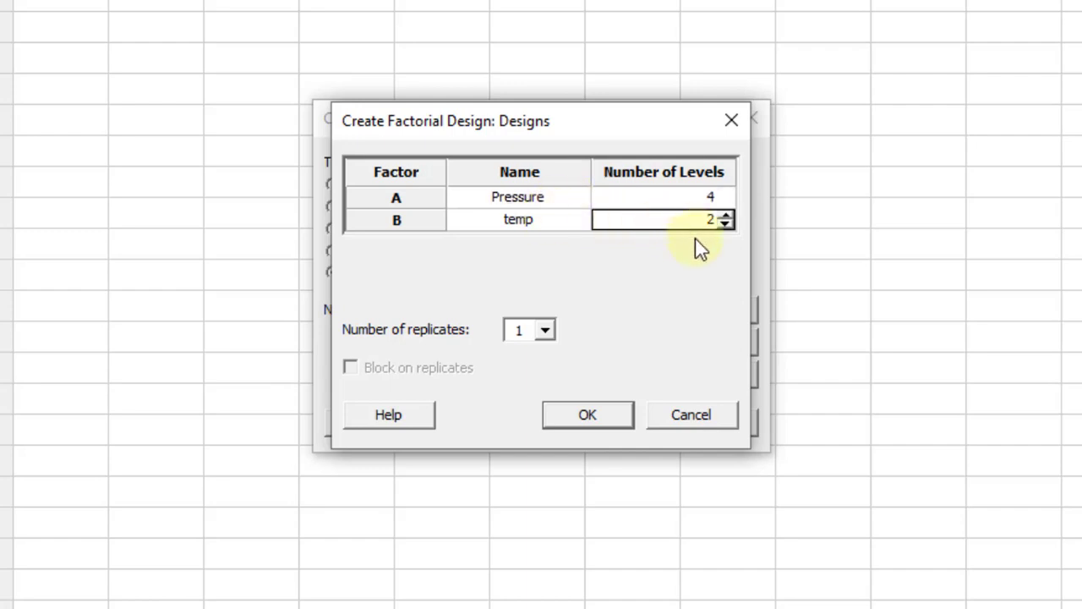
text(3)
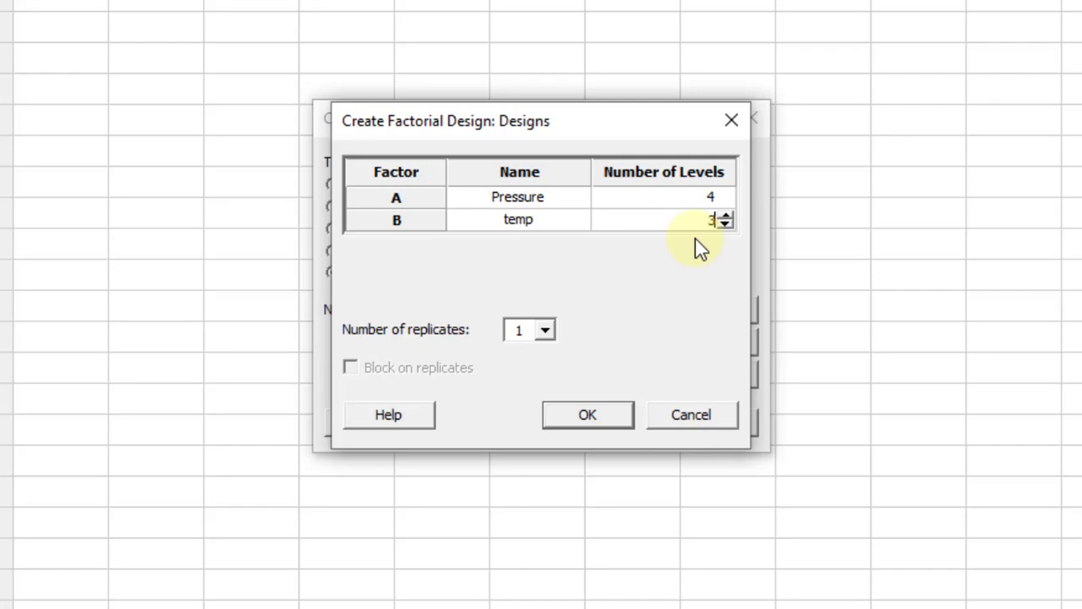
click(575, 411)
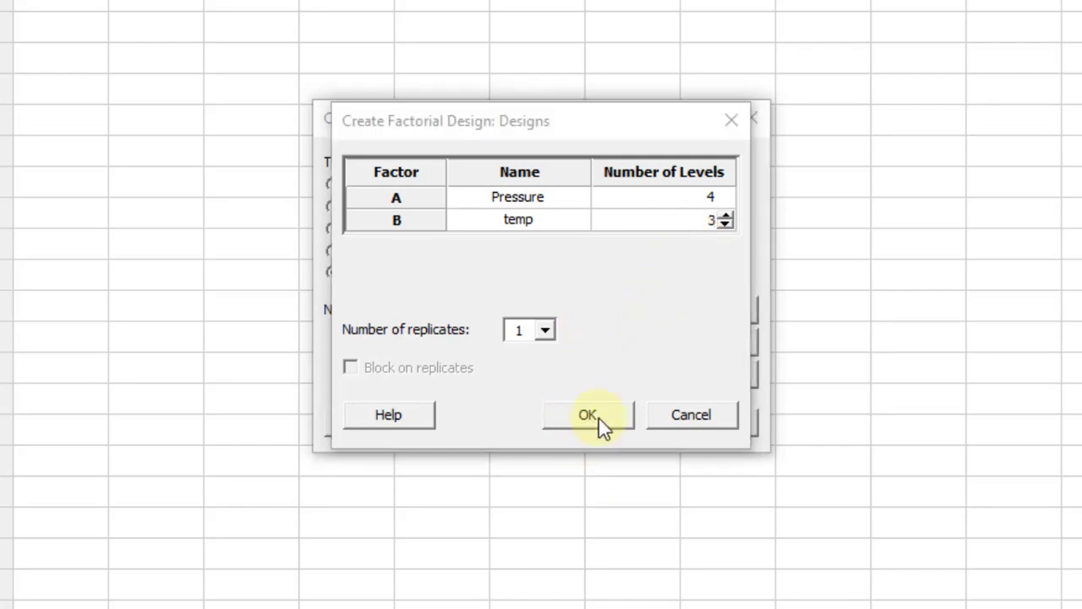
- Set the level values of the Pressure factor to 120, 130, 140 and 150
click(723, 342)
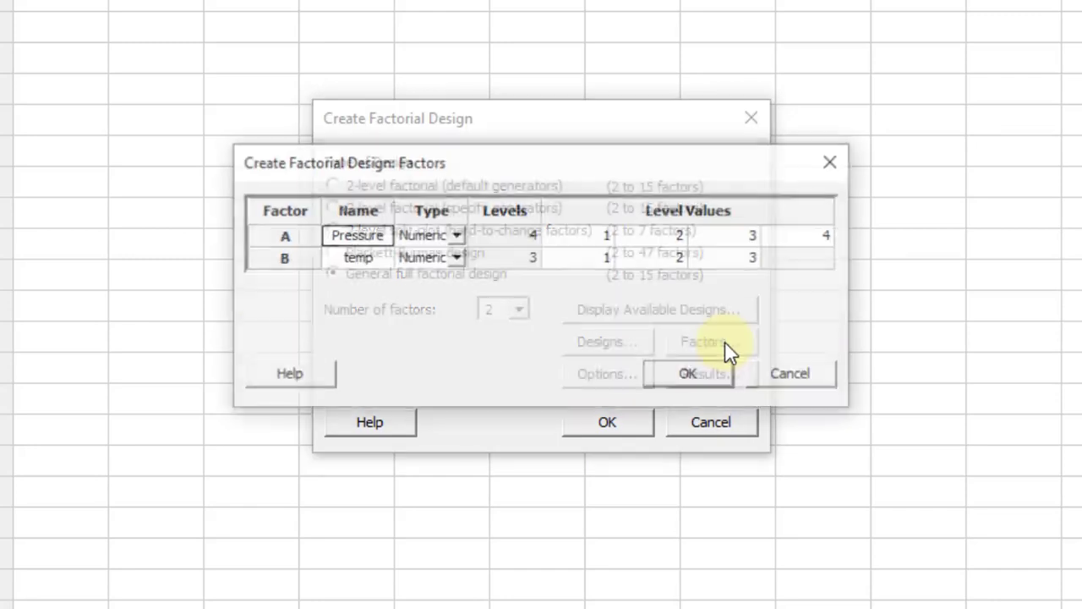
click(592, 236)
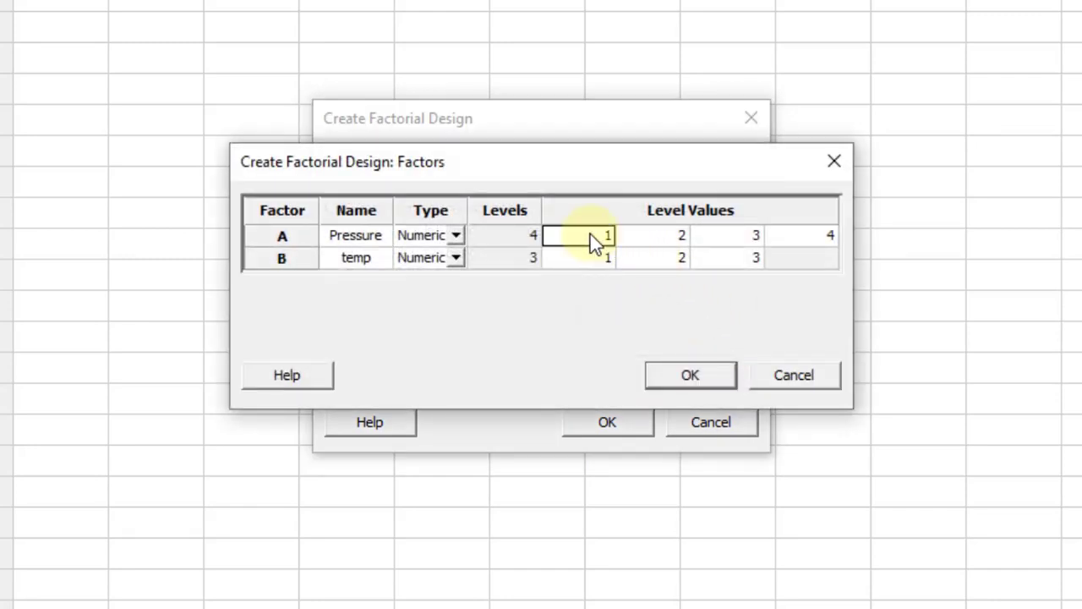
click(592, 237)
key(Tab)
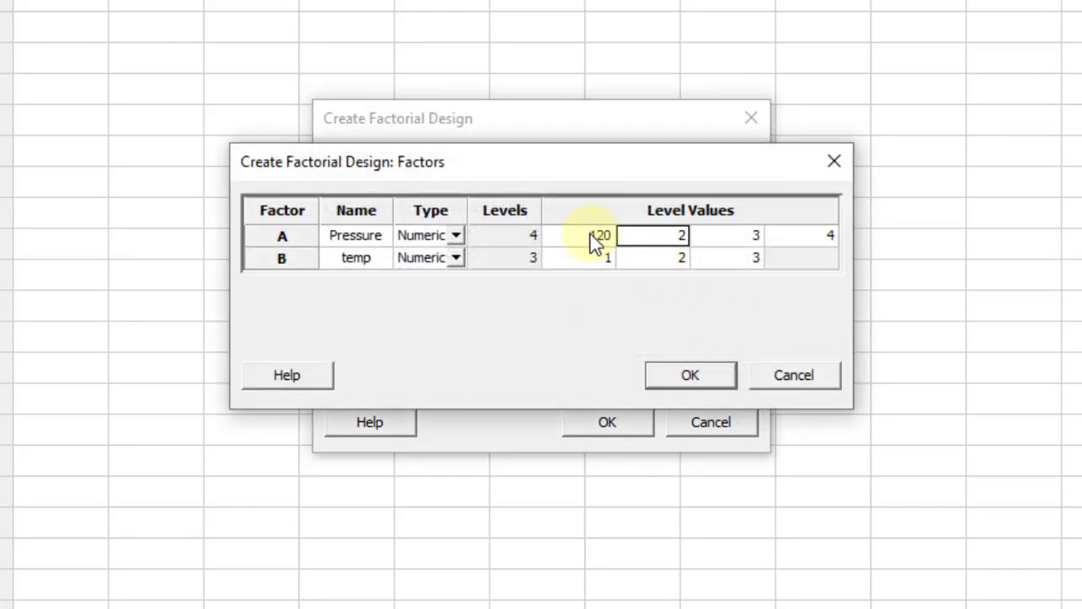
text(130)
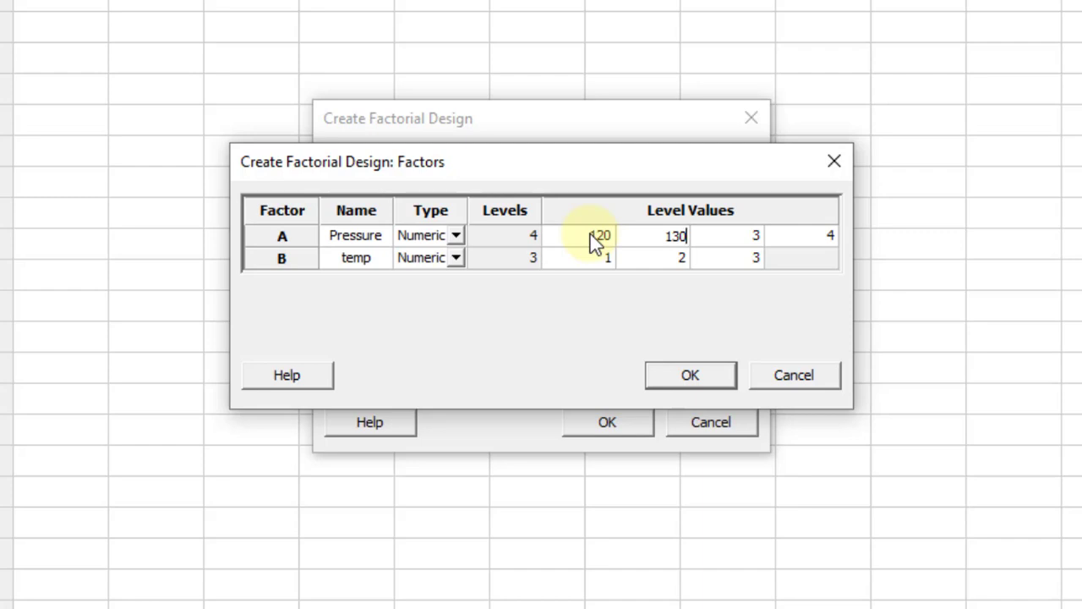
text(140)
key(BackSpace)
key(BackSpace)
key(BackSpace)
key(Tab)
text(140)
key(Tab)
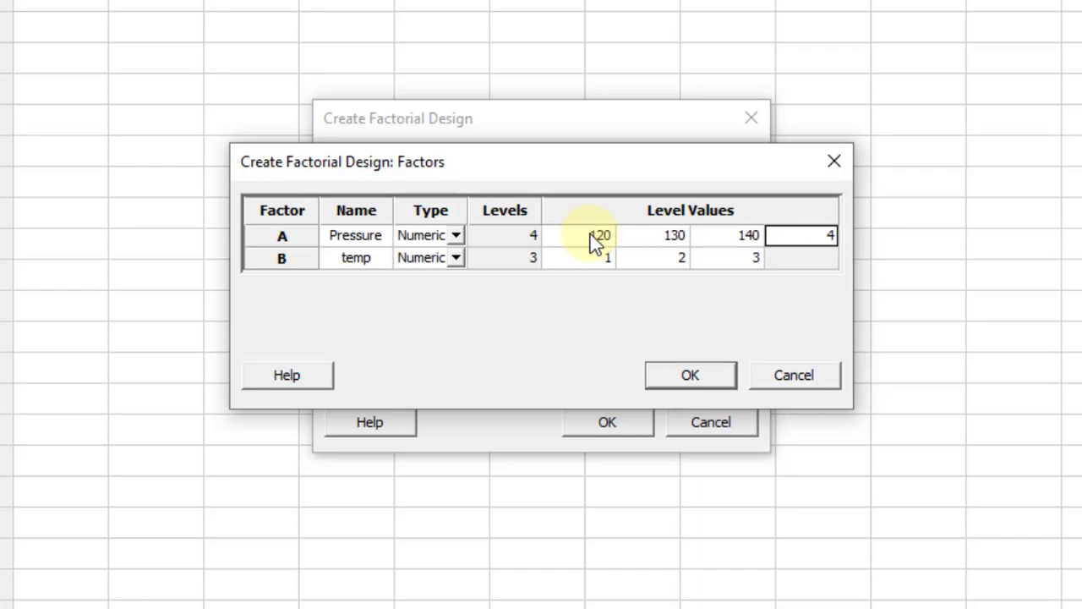
text(150)
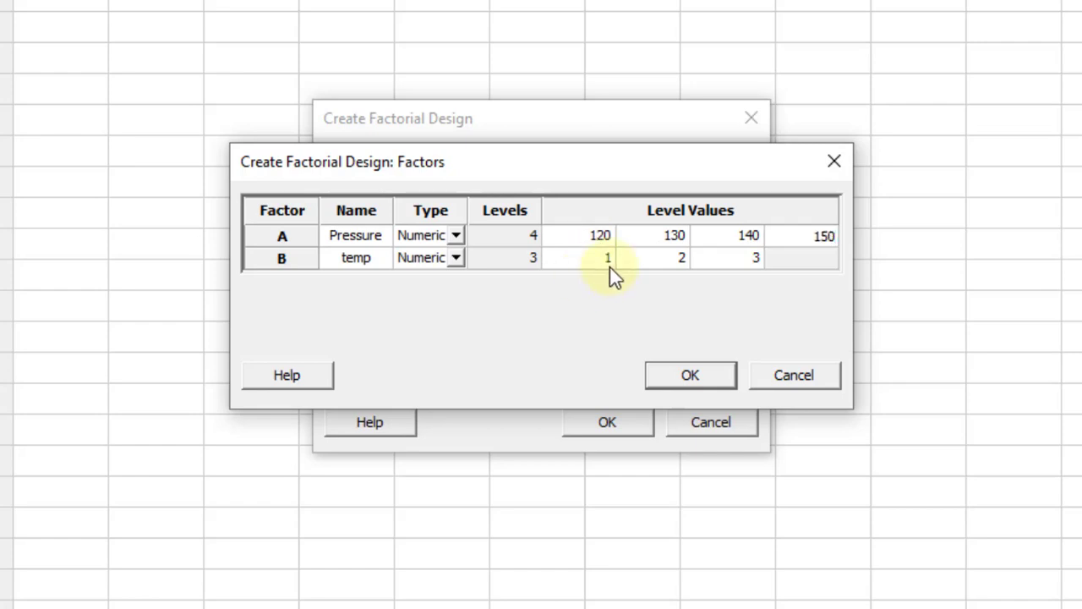
- Set the temp level values to 250, 260 and 270, check them against the textbook table and accept the factors
click(603, 262)
text(250)
key(Tab)
text(260)
key(Tab)
text(270)
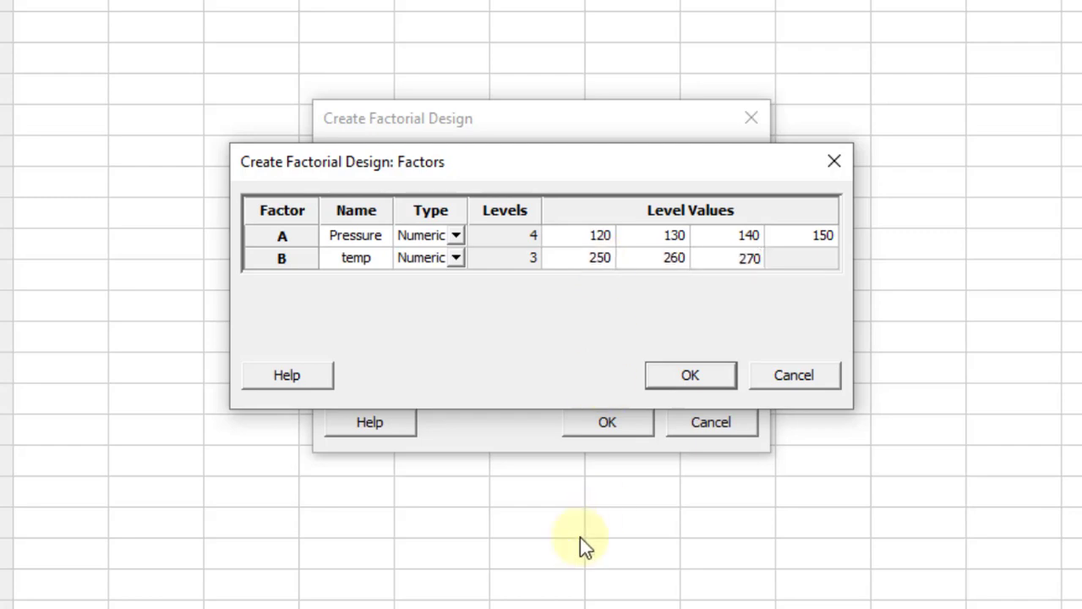
click(576, 607)
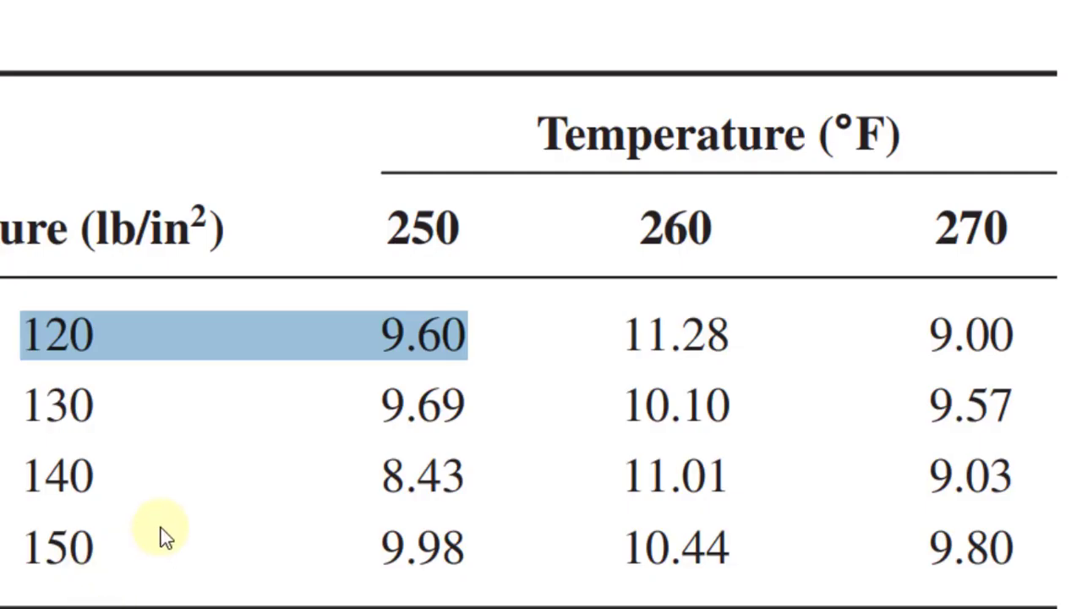
key(alt+Tab)
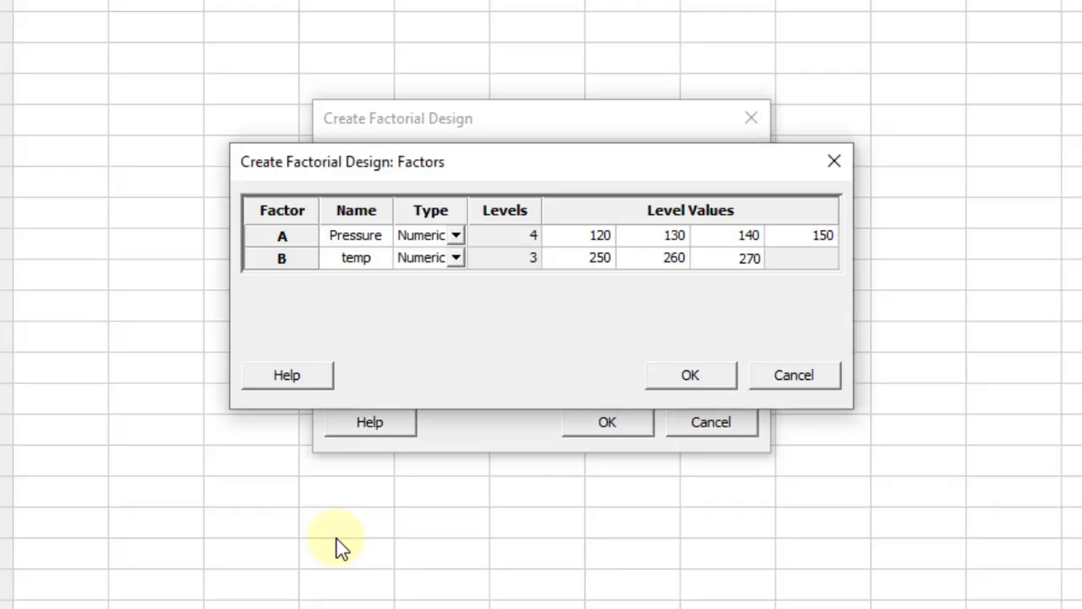
click(713, 378)
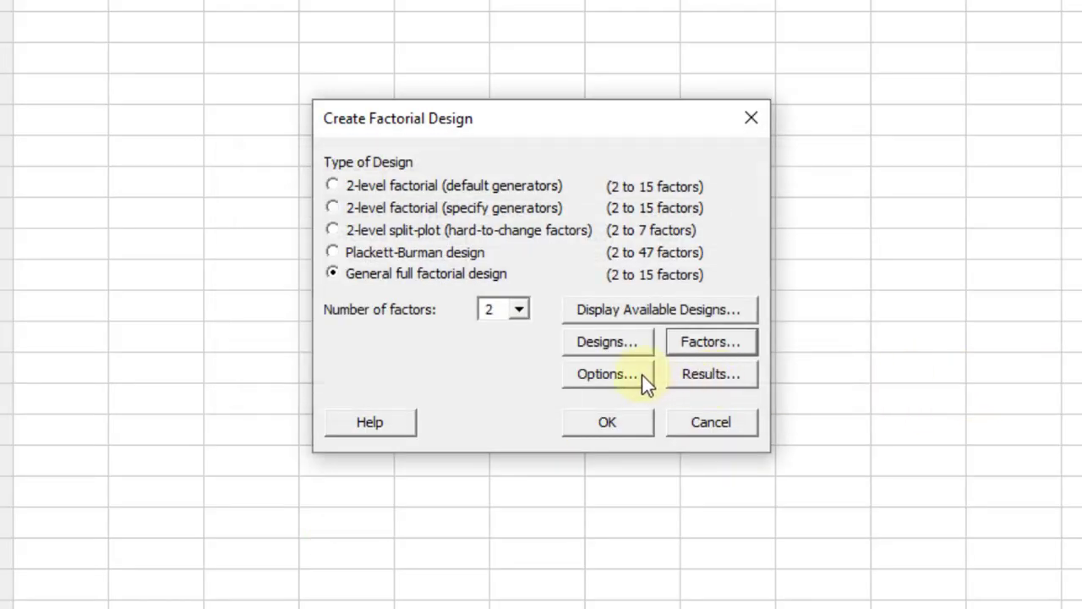
- Generate the factorial design with unrandomized runs, storage in the worksheet and a printed summary table
click(645, 378)
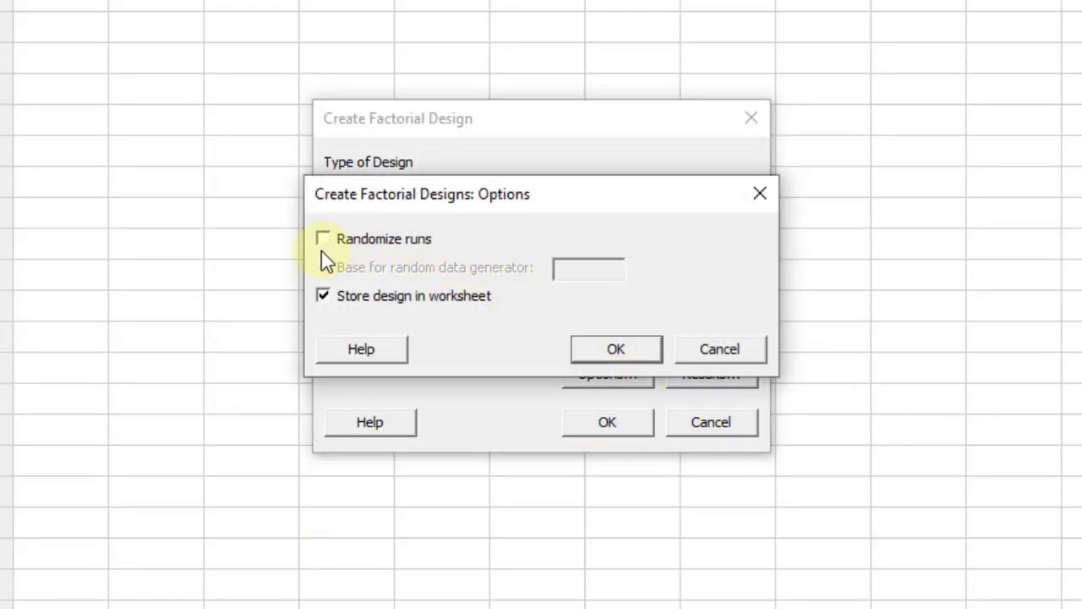
click(618, 353)
click(715, 382)
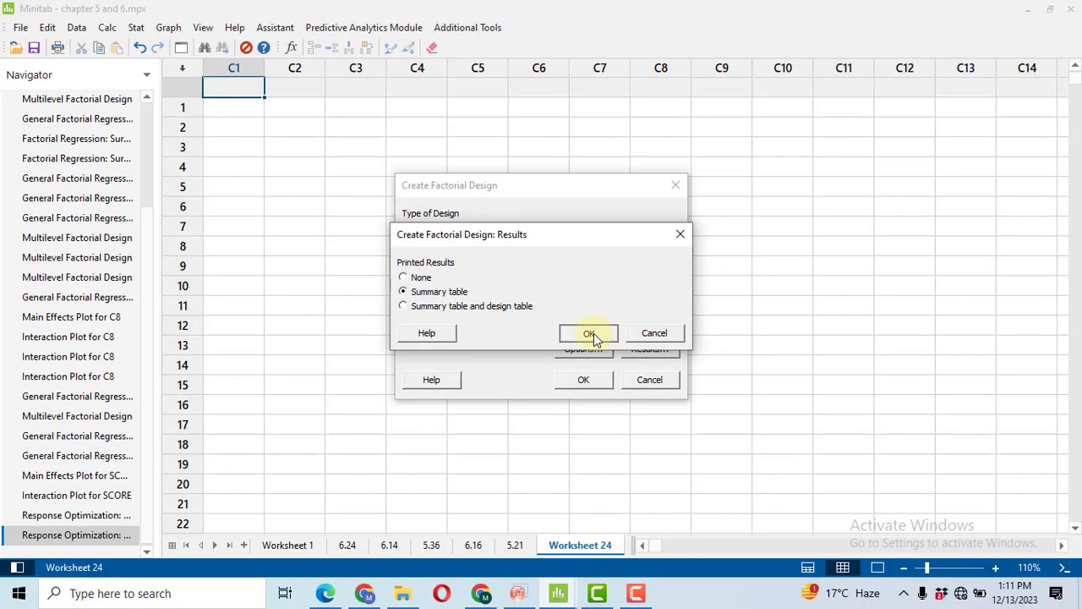
click(623, 350)
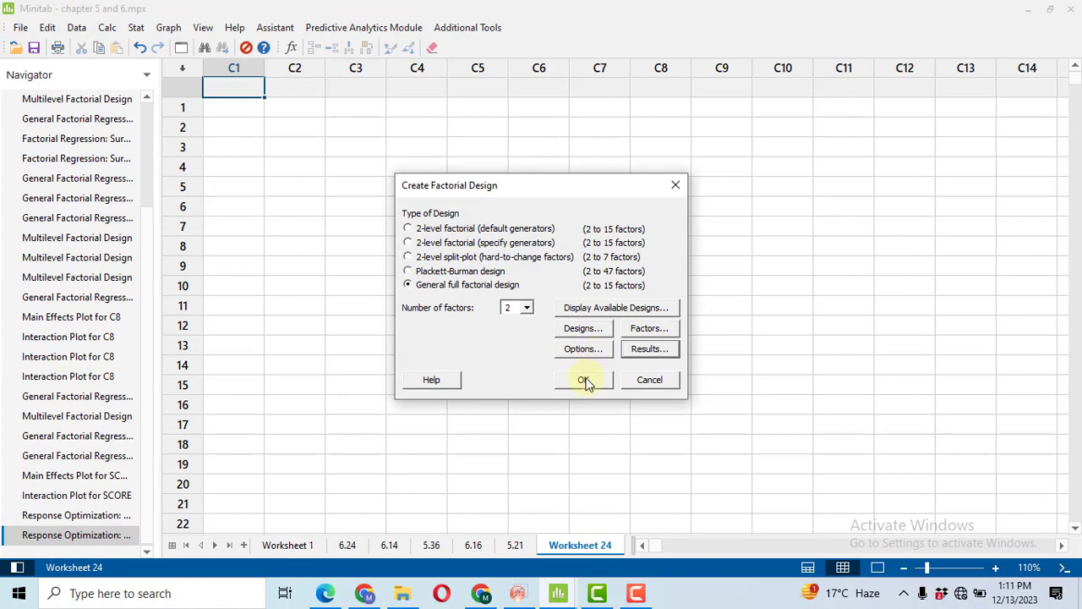
click(583, 379)
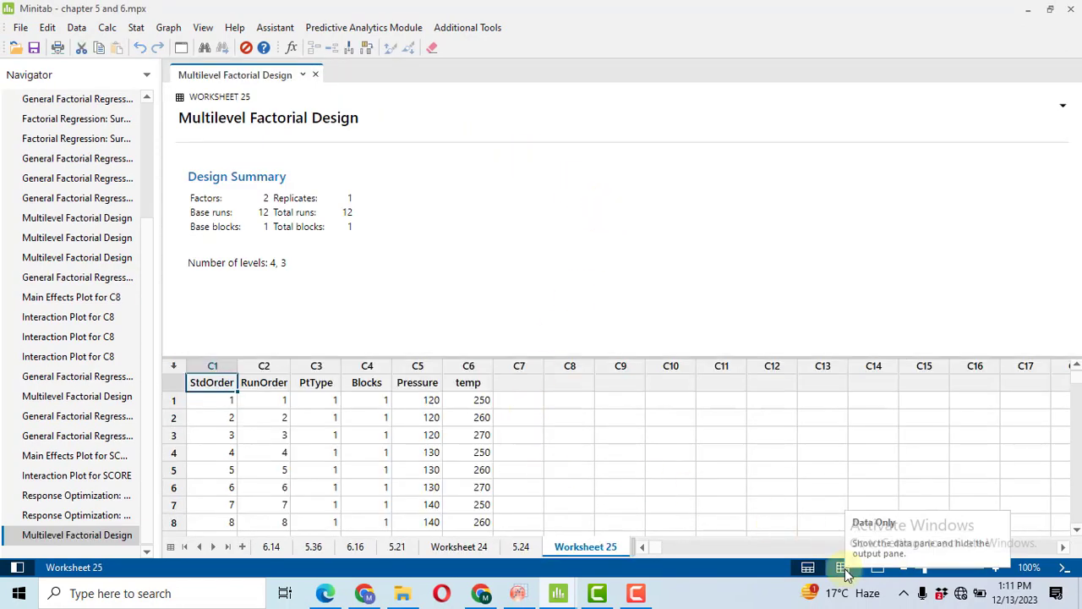
- Show only the worksheet data and name column C7 Response
click(843, 568)
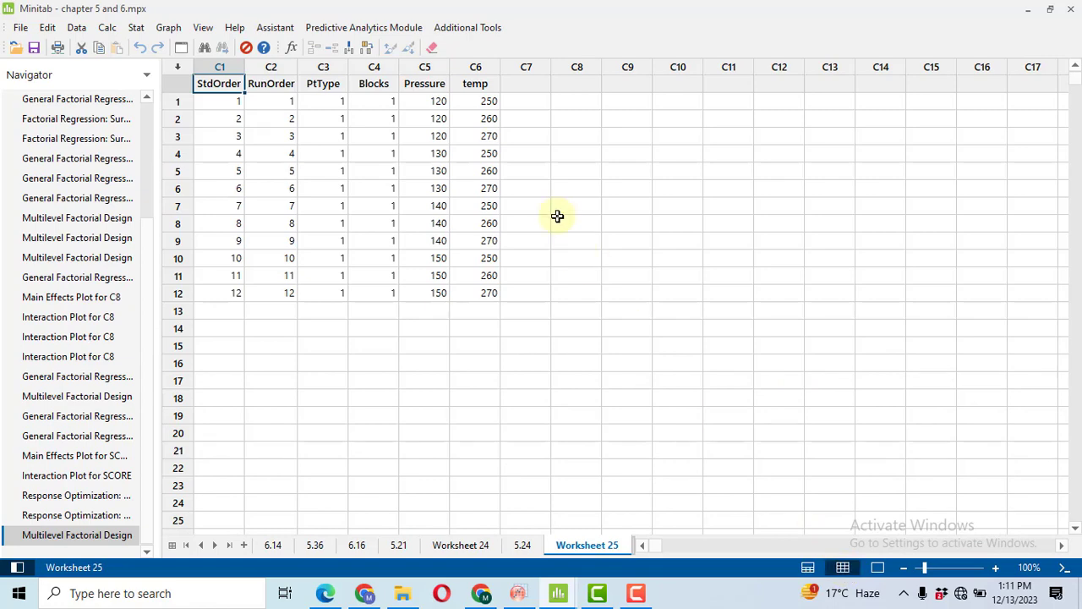
scroll(557, 217, up, 1)
click(619, 86)
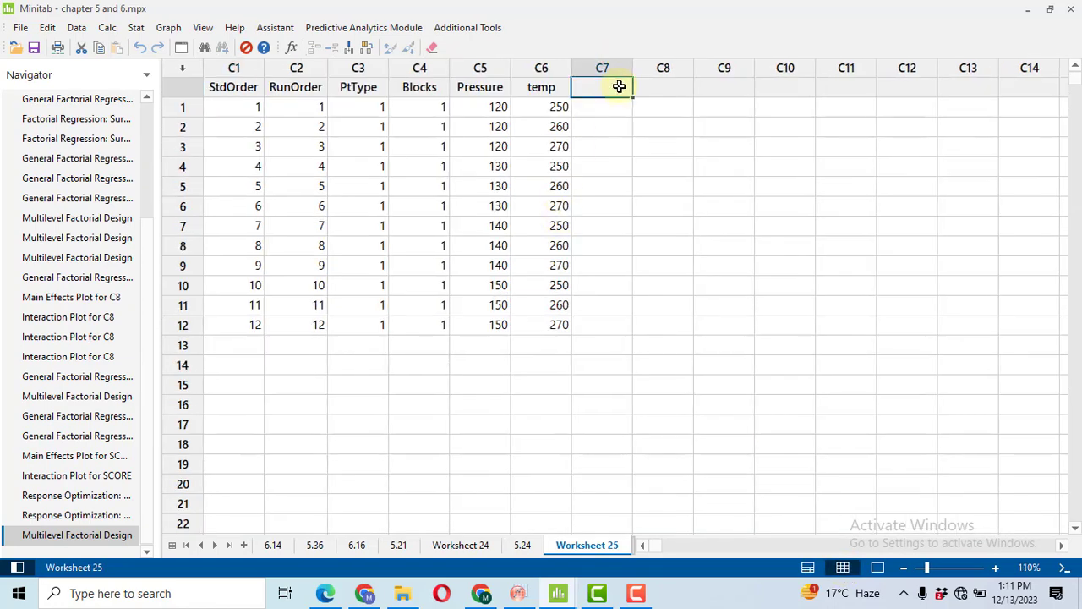
text(Respo)
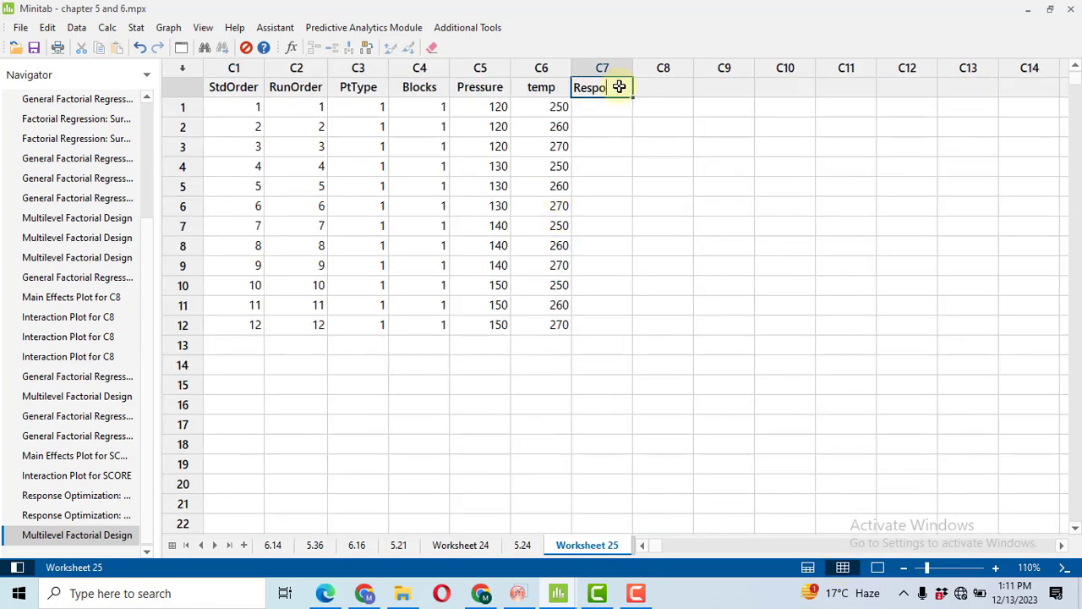
text(nse)
click(809, 206)
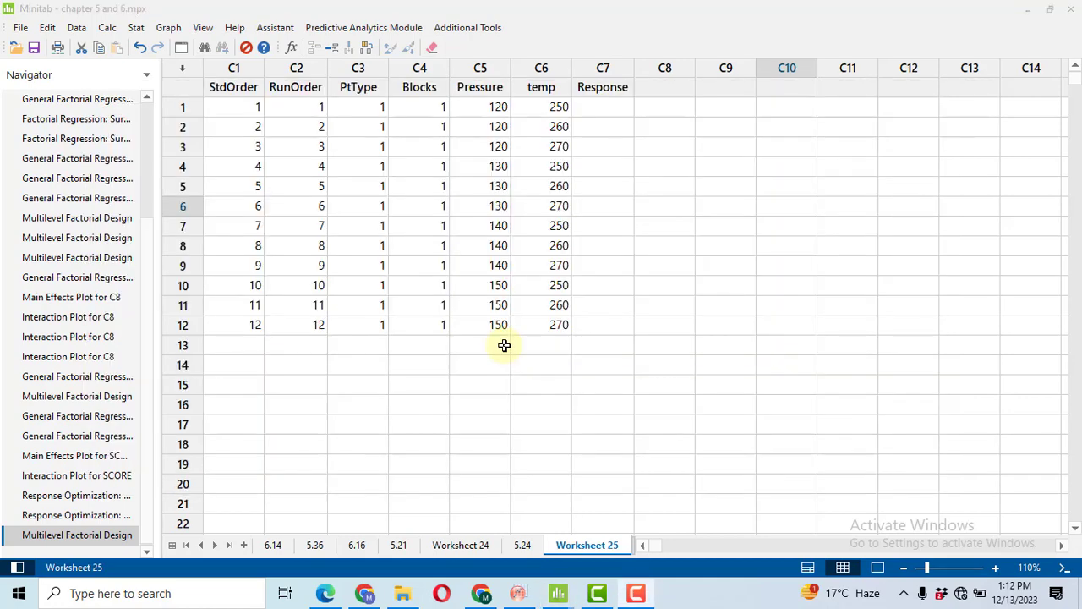
- Look up the 120 pressure row in the textbook table and enter 9.6 and 11.28 as the first two Response values
click(338, 585)
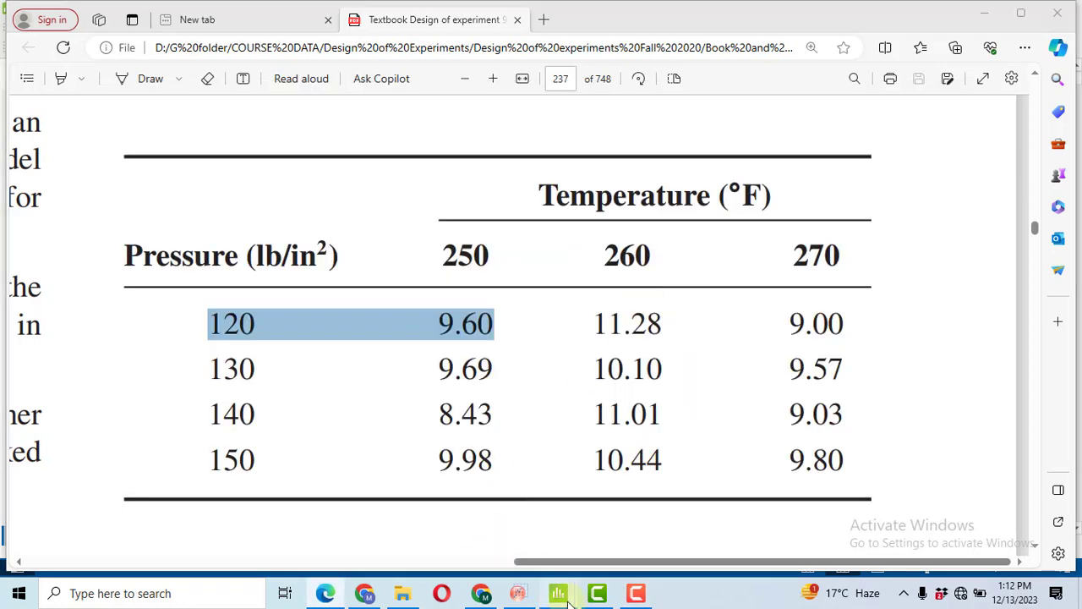
mouse_move(559, 594)
click(717, 546)
click(606, 106)
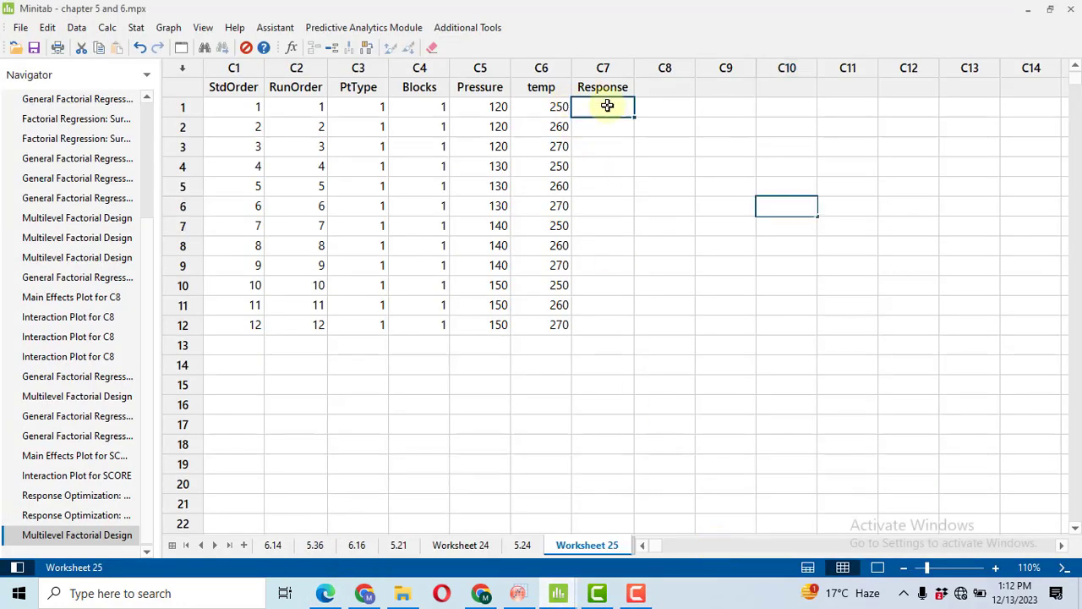
text(9.6)
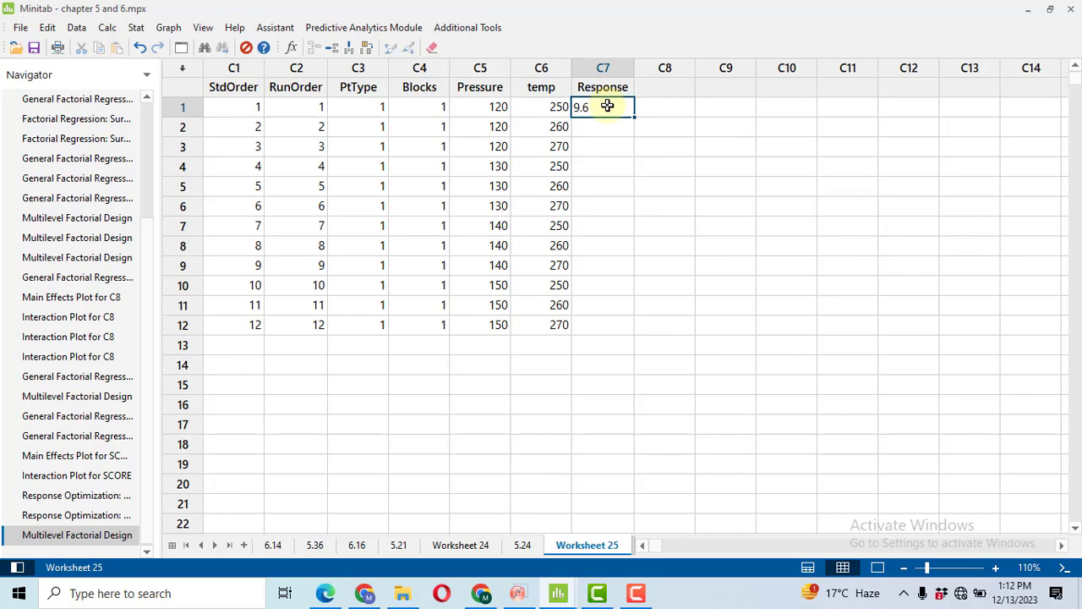
key(Return)
text(11.28)
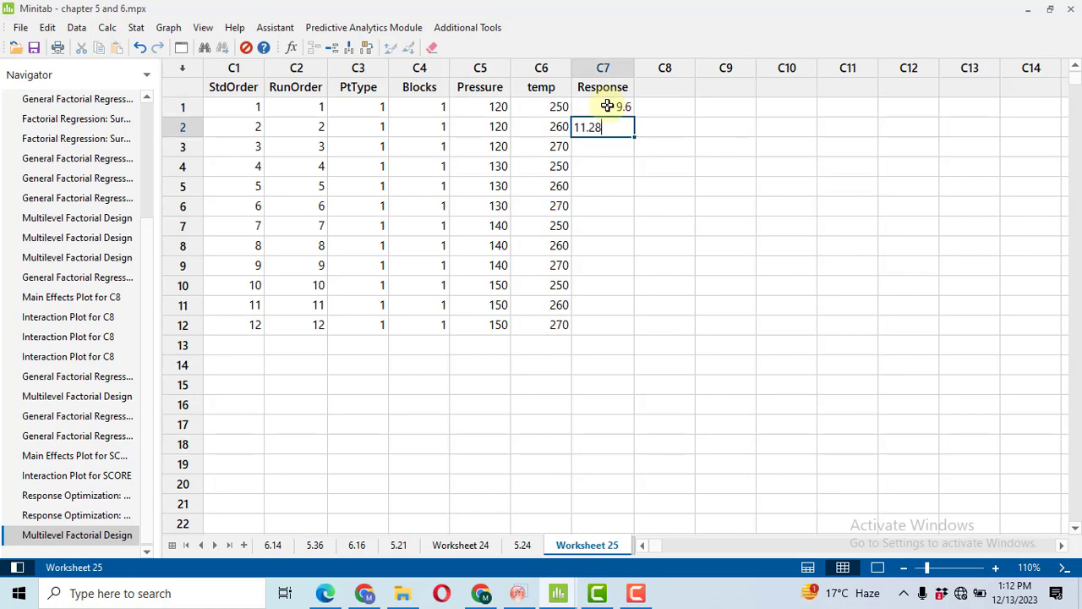
- Check the textbook table again and enter 9 as the third Response value
click(328, 594)
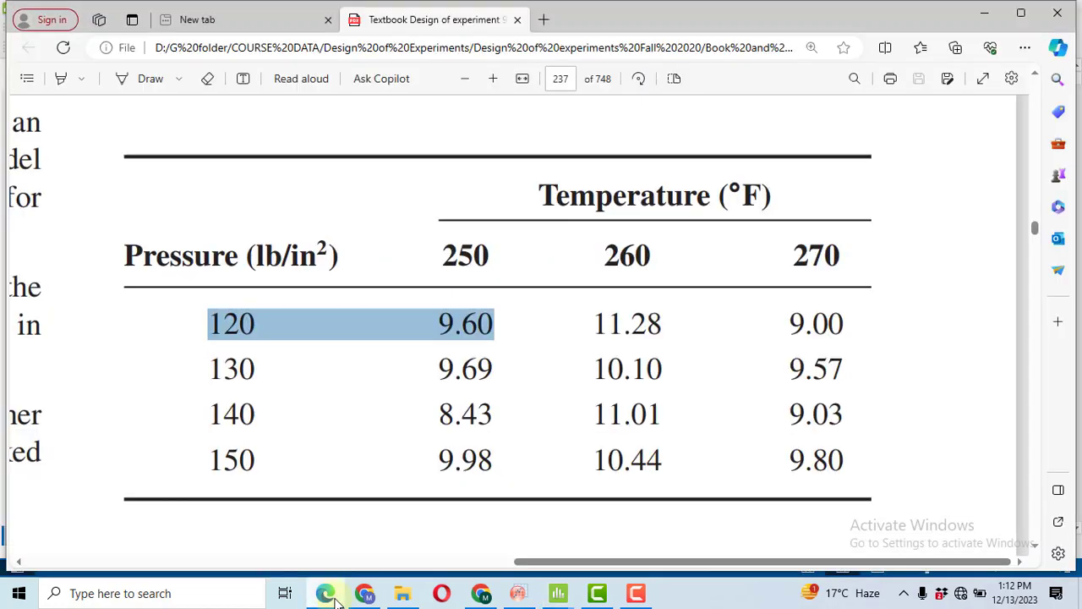
click(558, 594)
text(8)
key(Return)
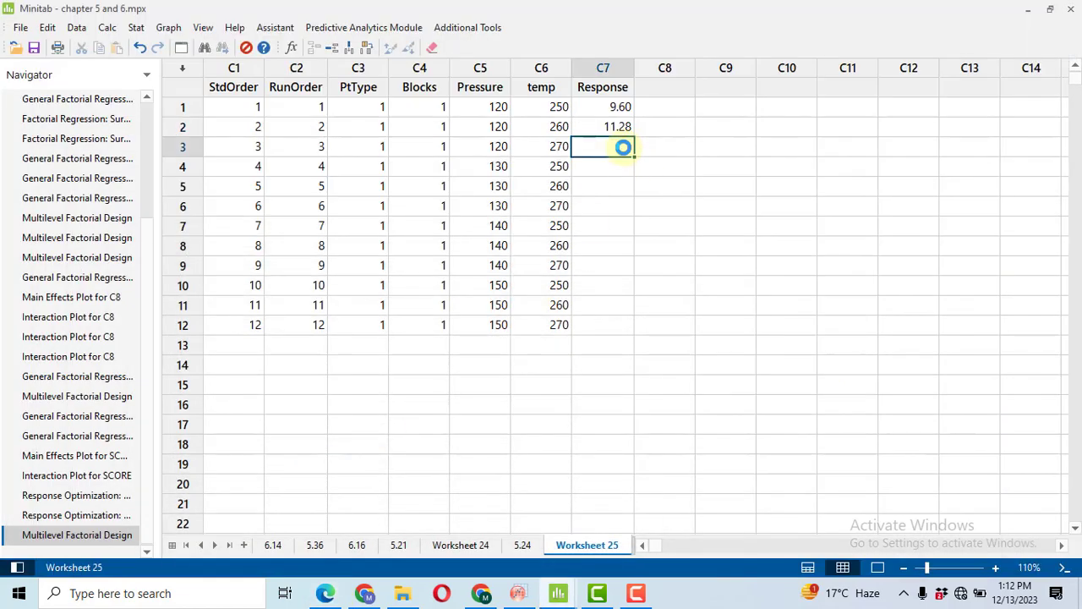
text(9)
click(669, 183)
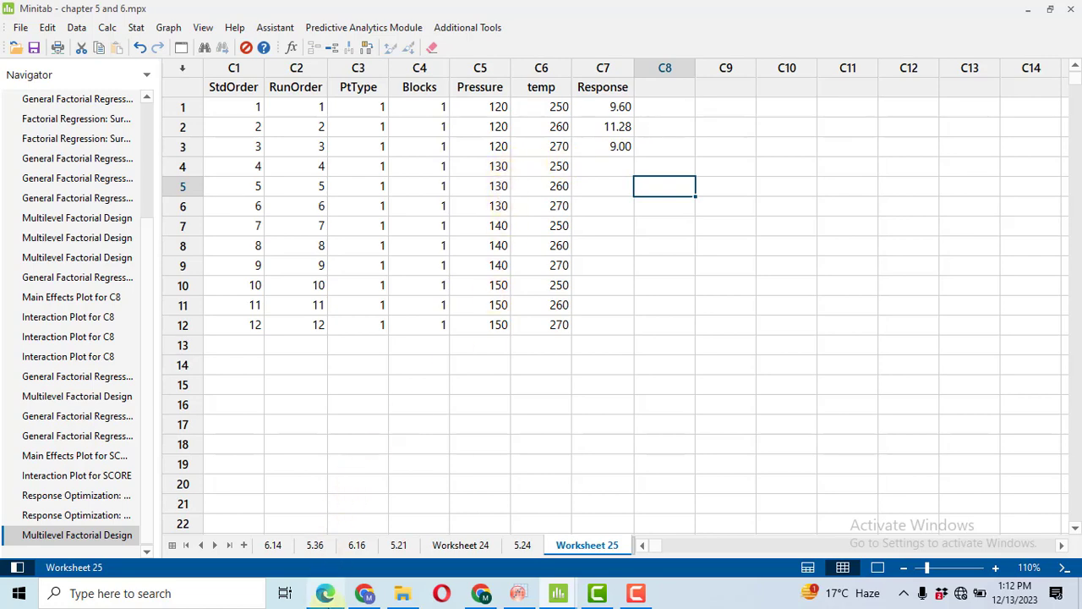
- Check the textbook table, then start Analyze Factorial Design on worksheet 5.21 with Non-additivity as the response
click(325, 593)
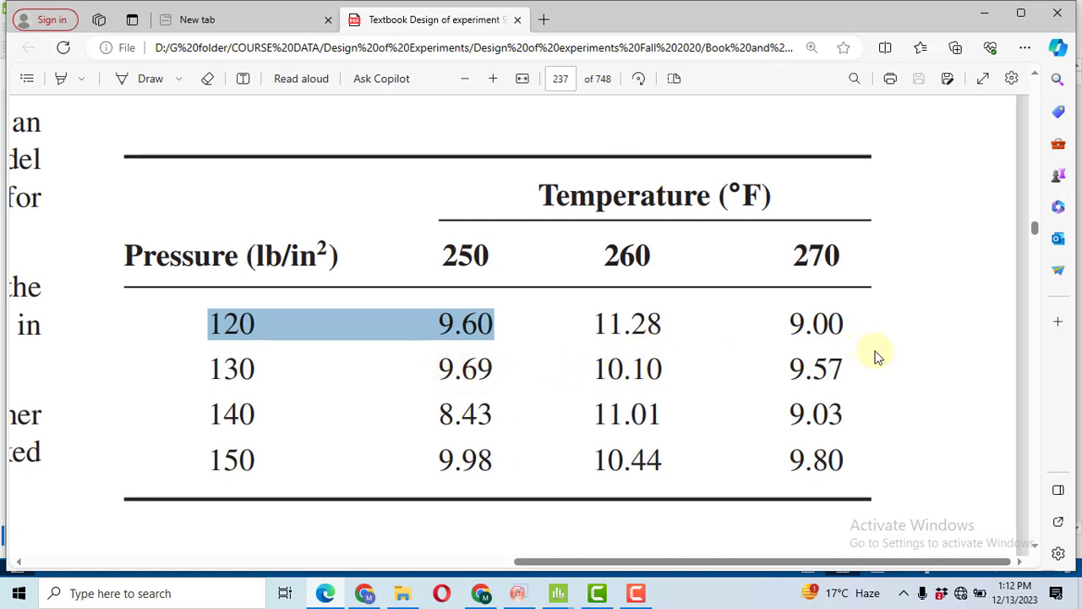
key(alt+Tab)
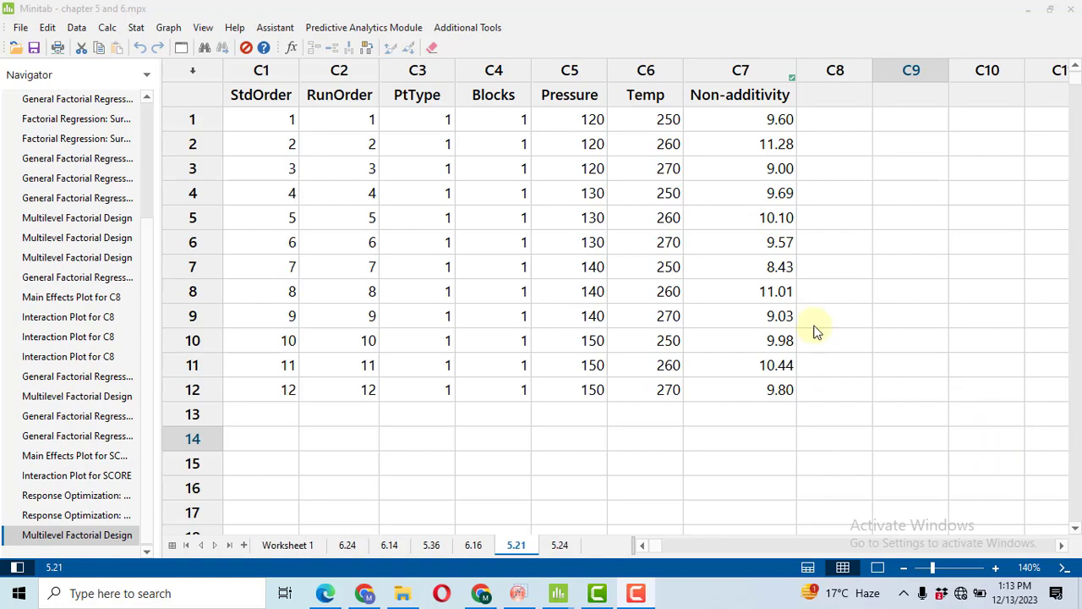
click(137, 27)
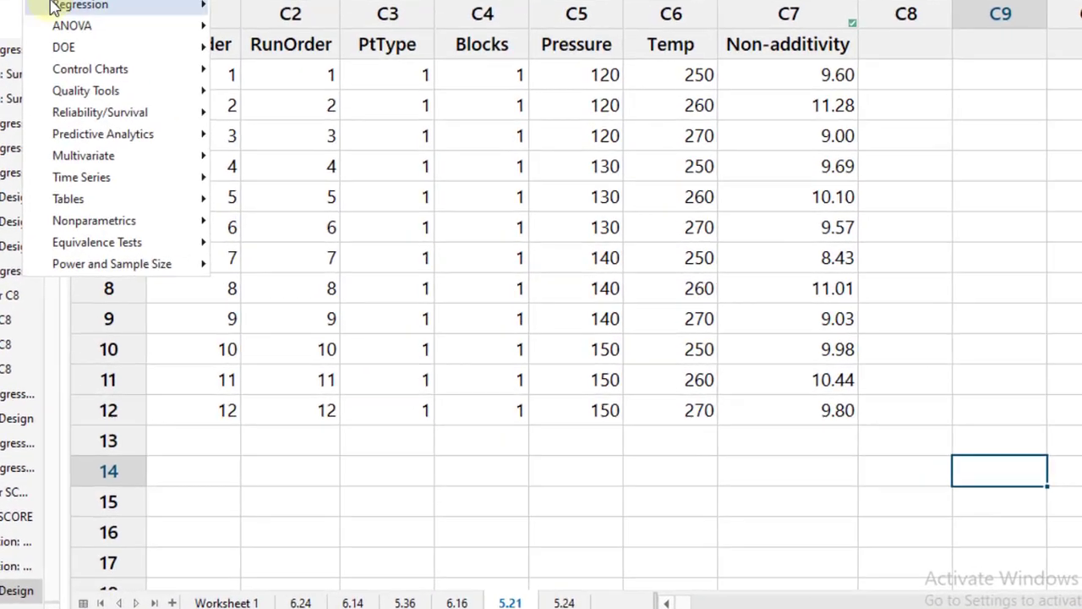
mouse_move(151, 84)
mouse_move(262, 77)
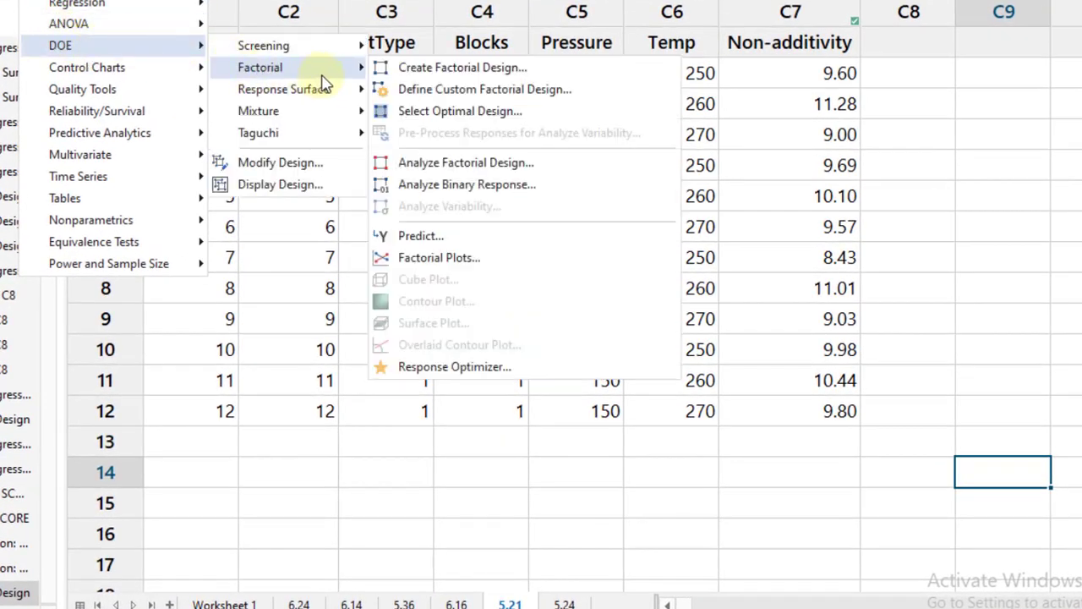
click(491, 166)
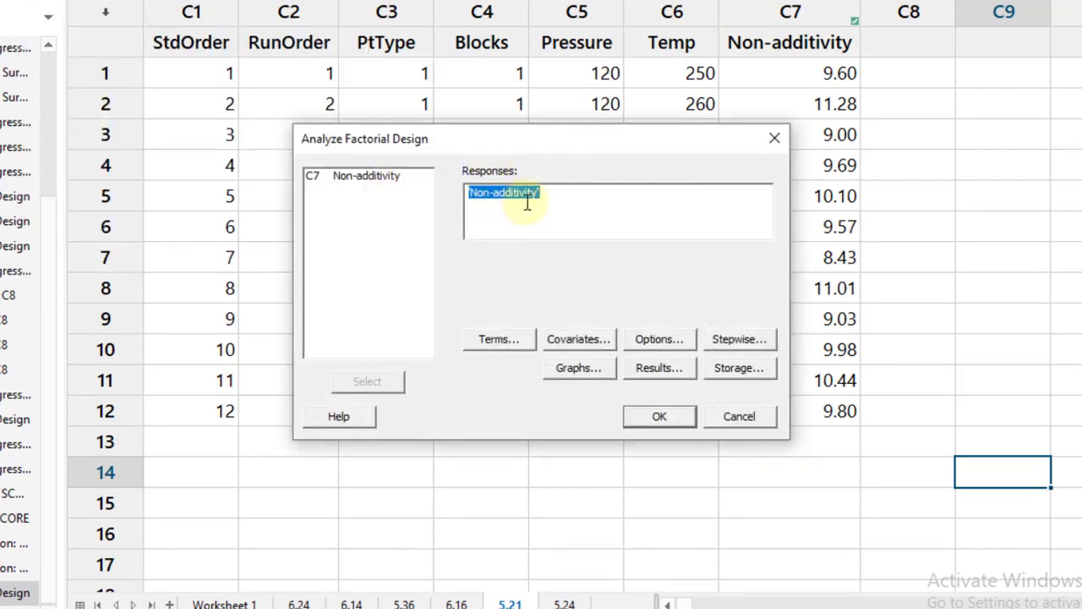
key(Delete)
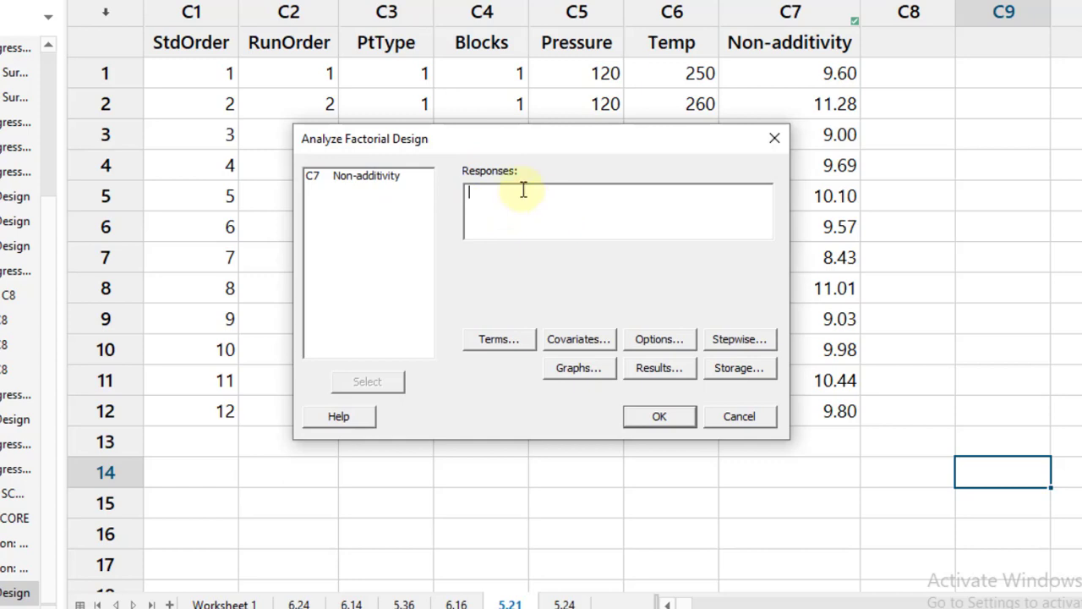
double_click(369, 179)
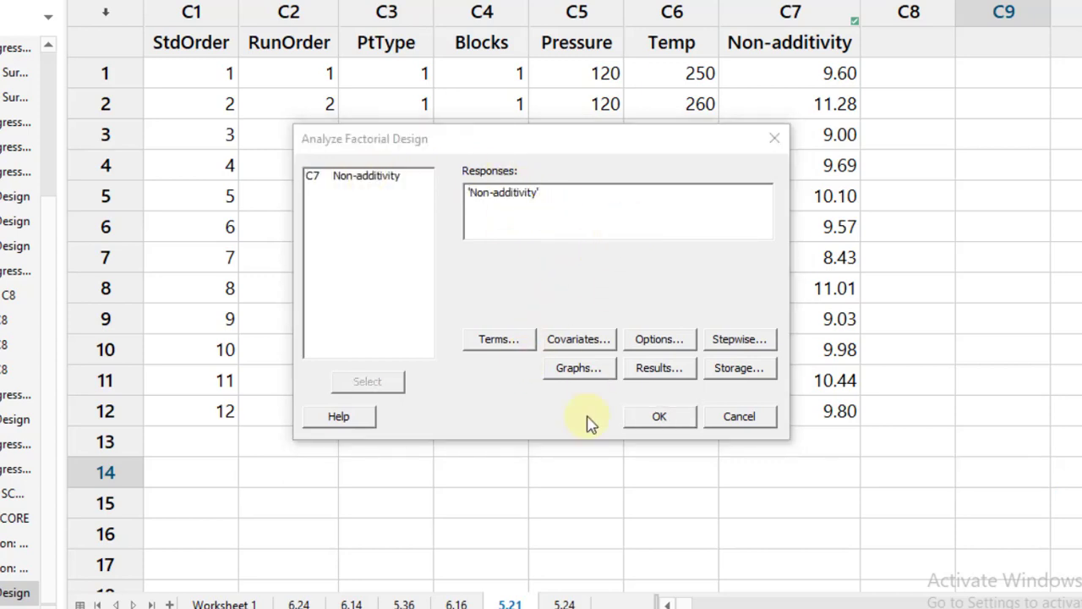
- Run the analysis with Pareto and four-in-one residual plots and expanded result tables, and review the output from its beginning
click(601, 372)
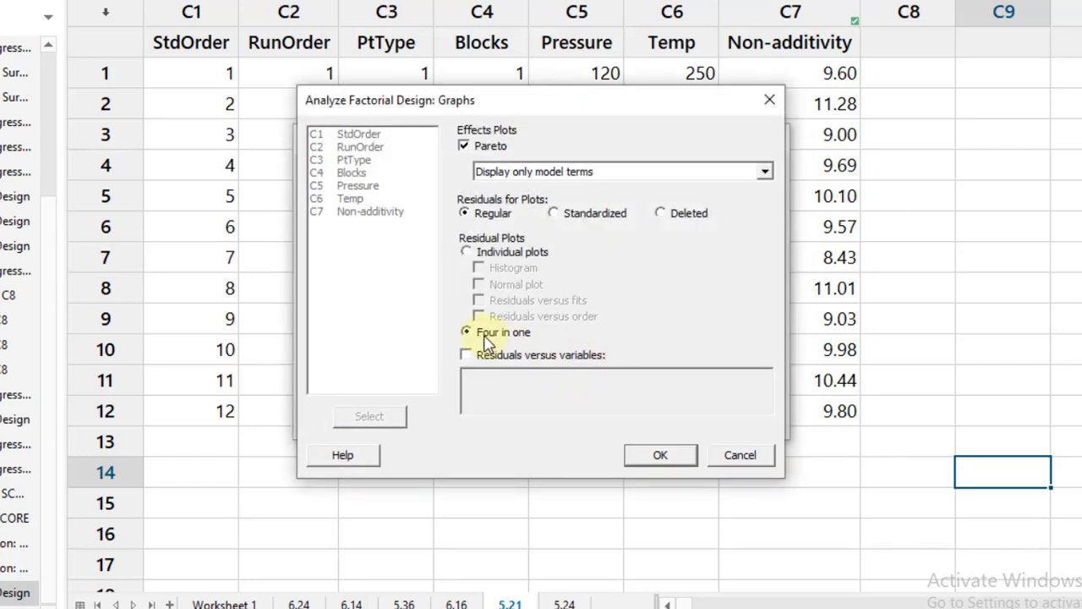
click(657, 455)
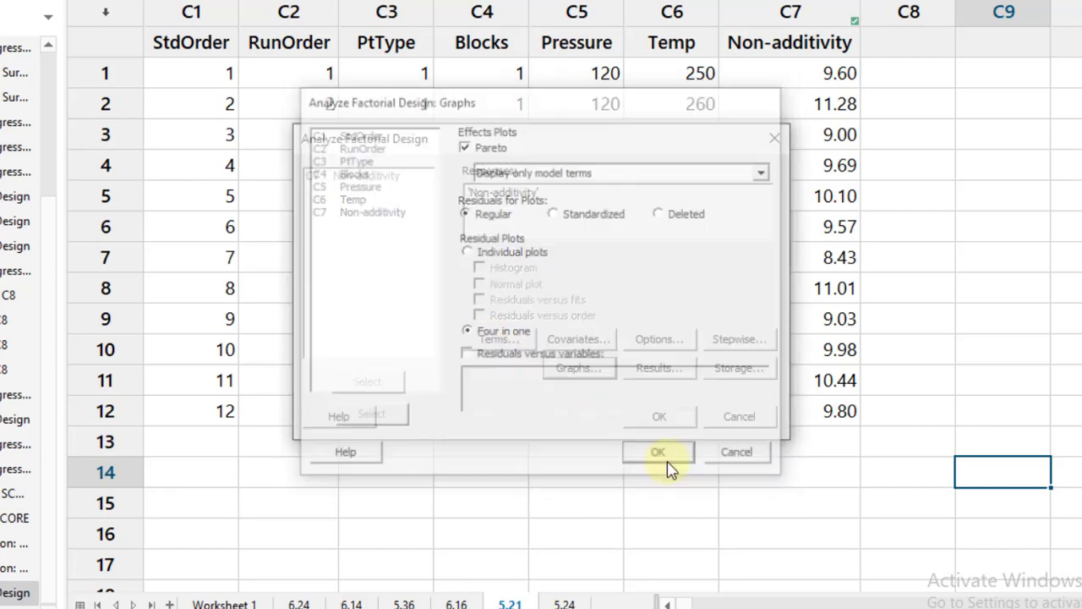
click(662, 378)
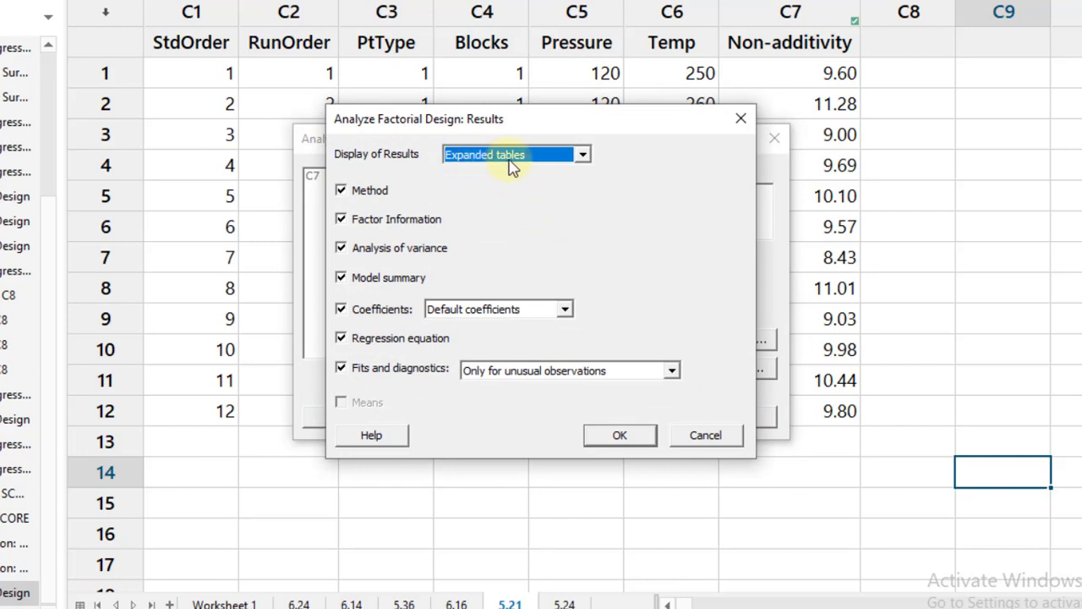
click(635, 437)
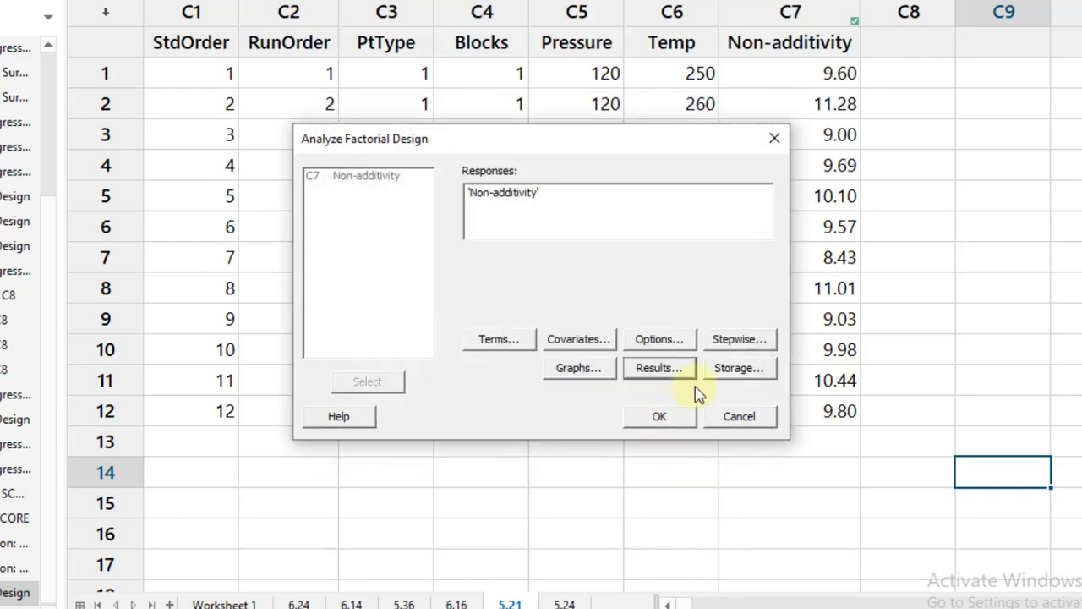
click(660, 416)
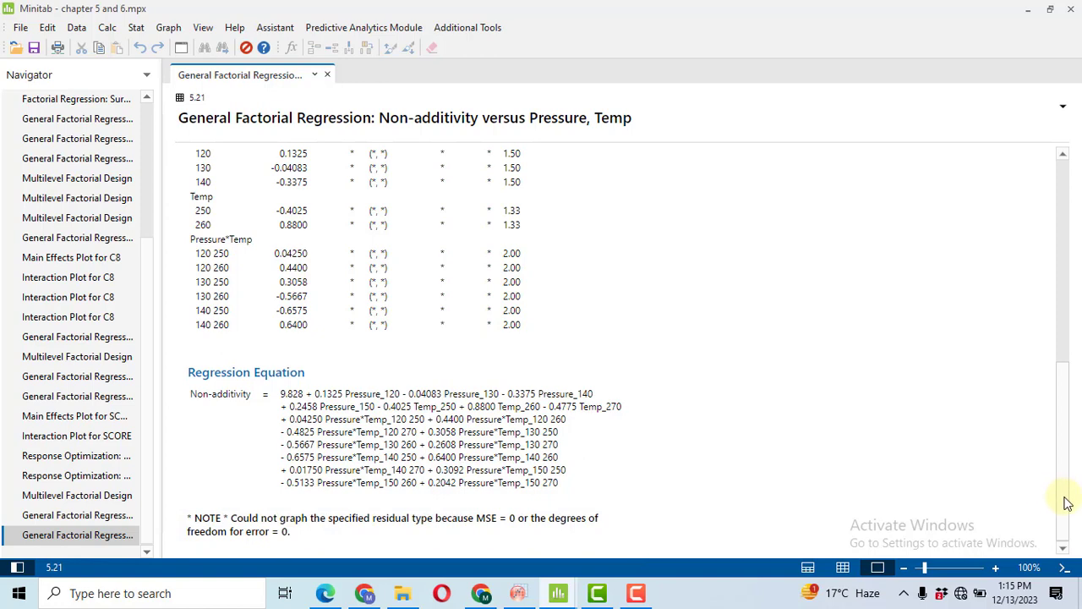
drag(1063, 499, 1070, 203)
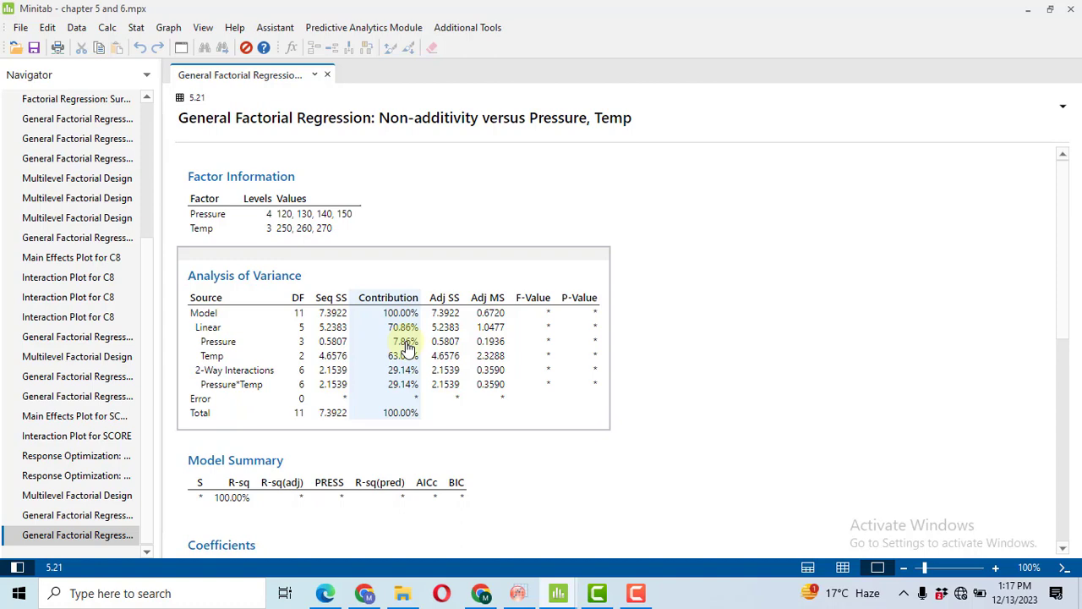
- Start another factorial design analysis of the Non-additivity response
click(135, 27)
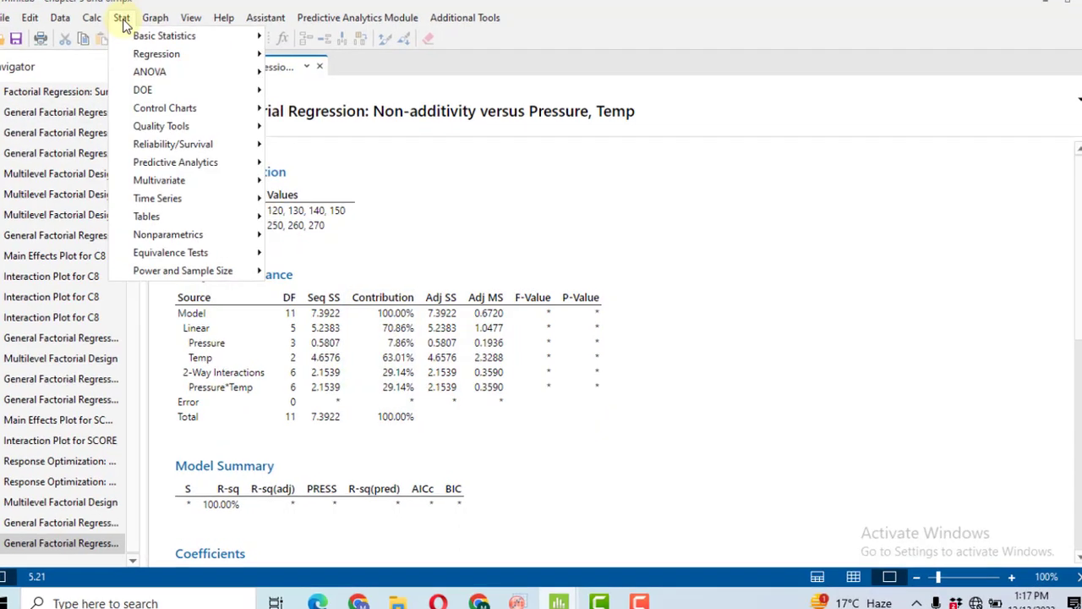
mouse_move(200, 89)
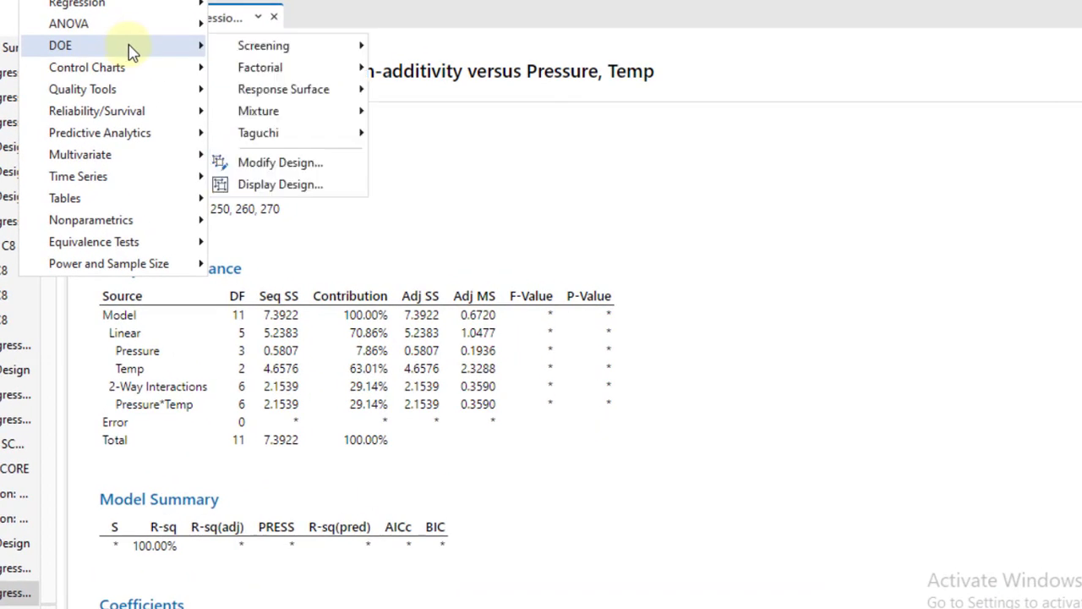
mouse_move(367, 114)
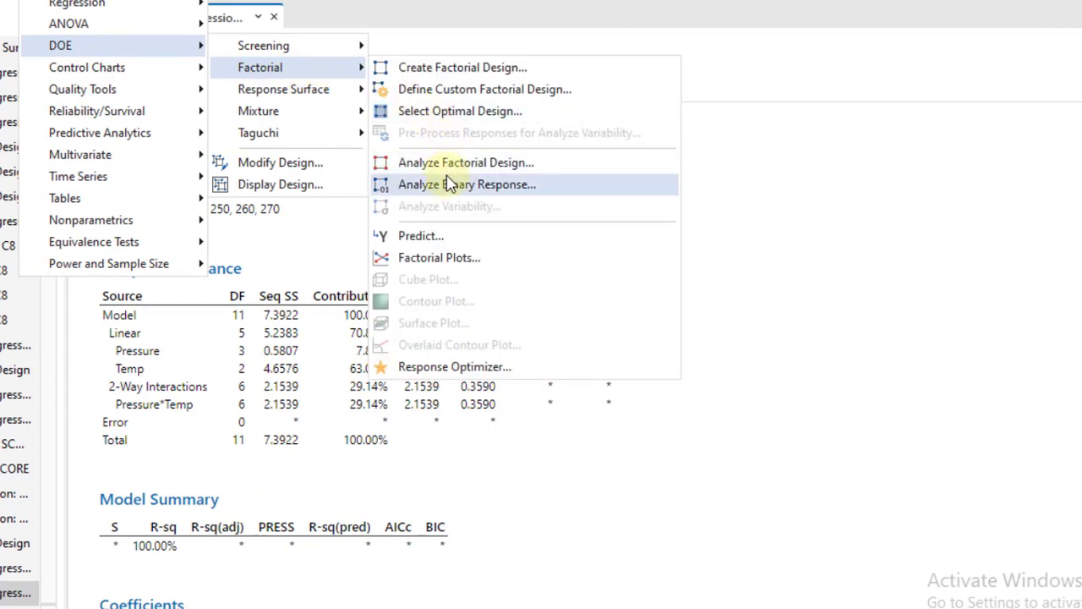
click(471, 169)
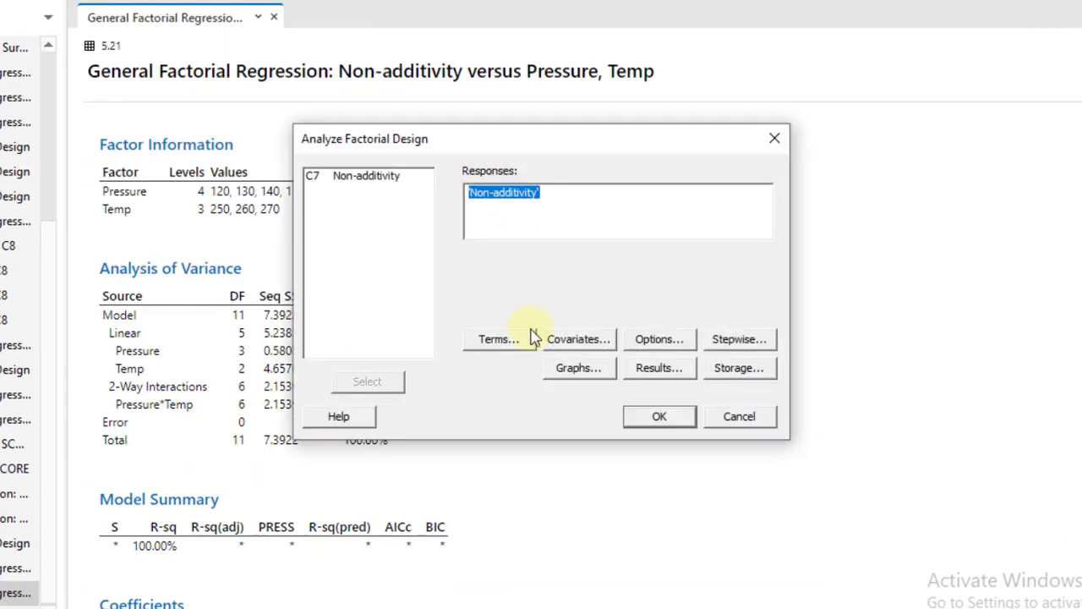
- Try to remove A:Pressure from the model terms with the option that adds terms to make the model hierarchical
click(463, 342)
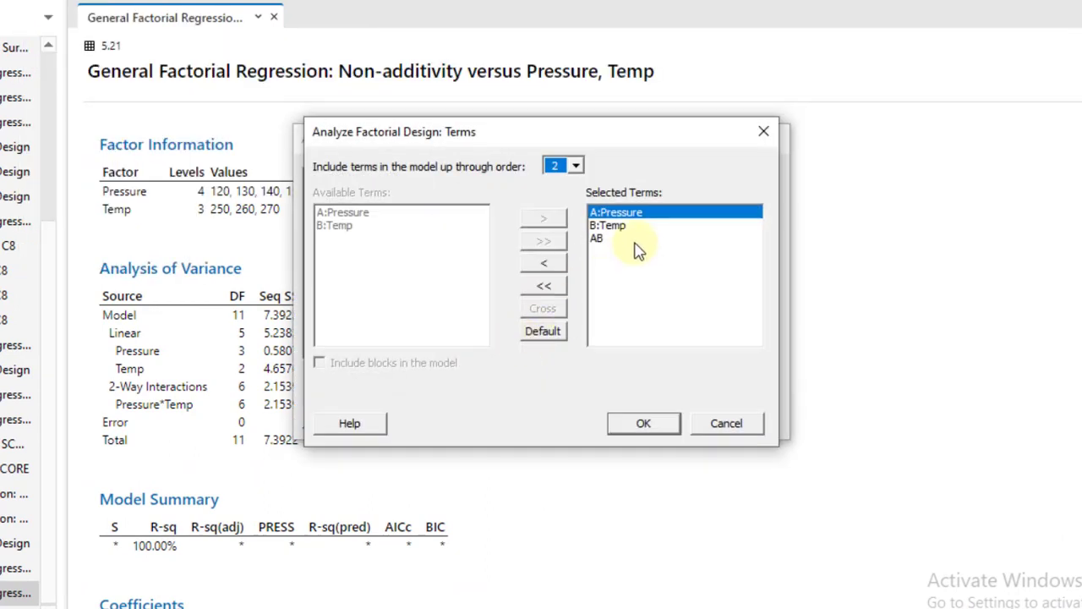
click(556, 269)
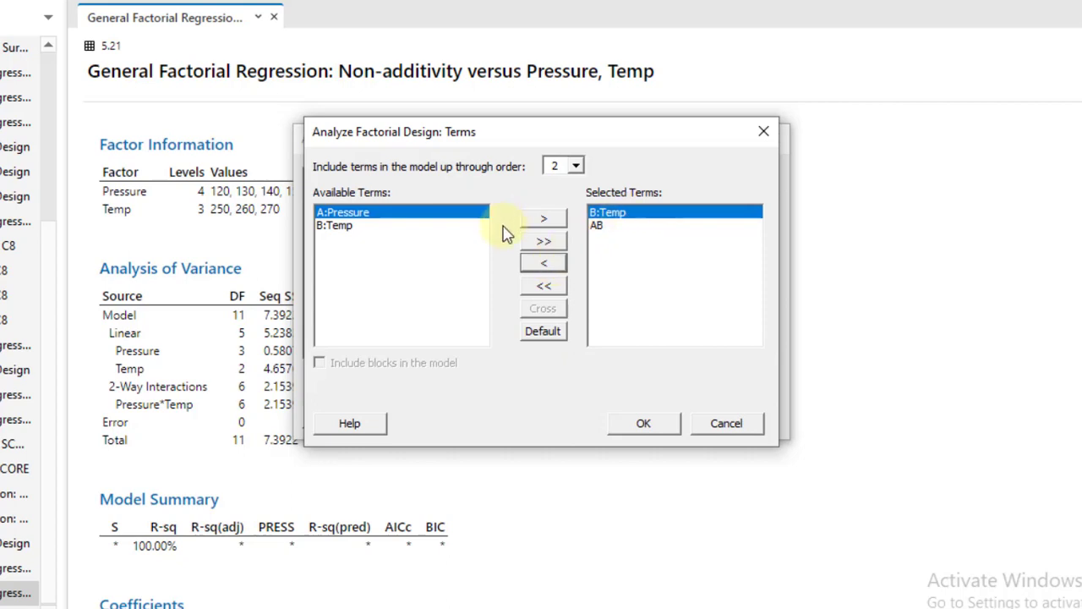
click(645, 423)
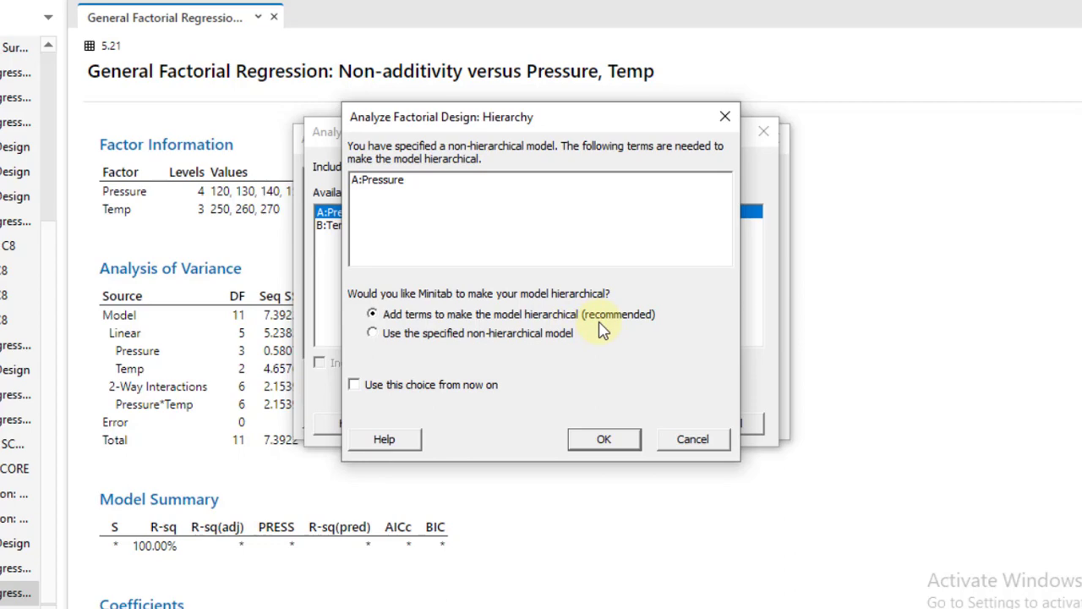
click(625, 443)
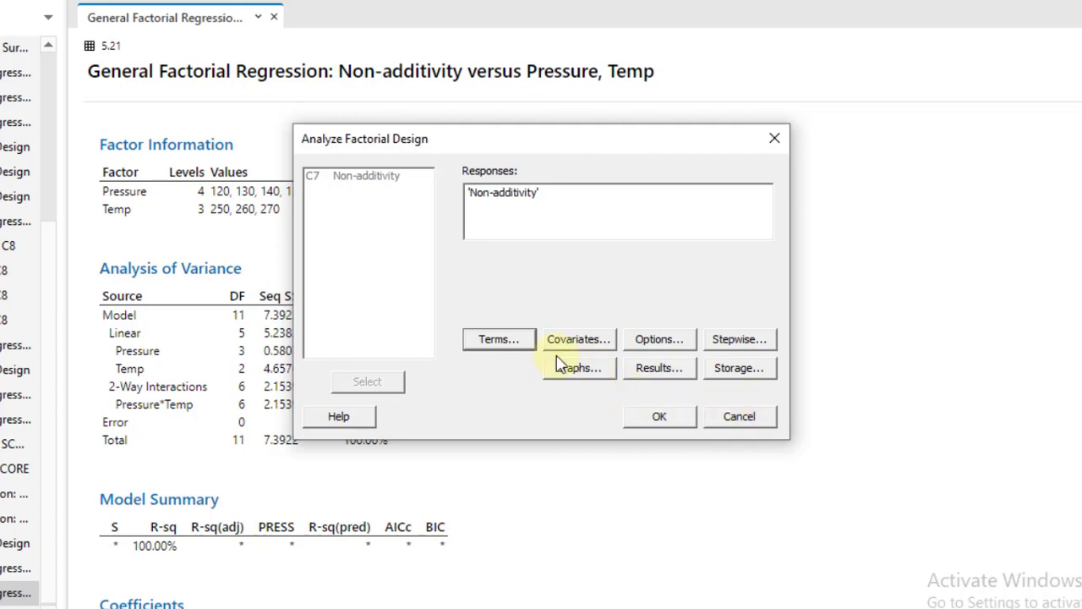
- Run the analysis as the specified non-hierarchical model without the A:Pressure term and show only the output
click(499, 340)
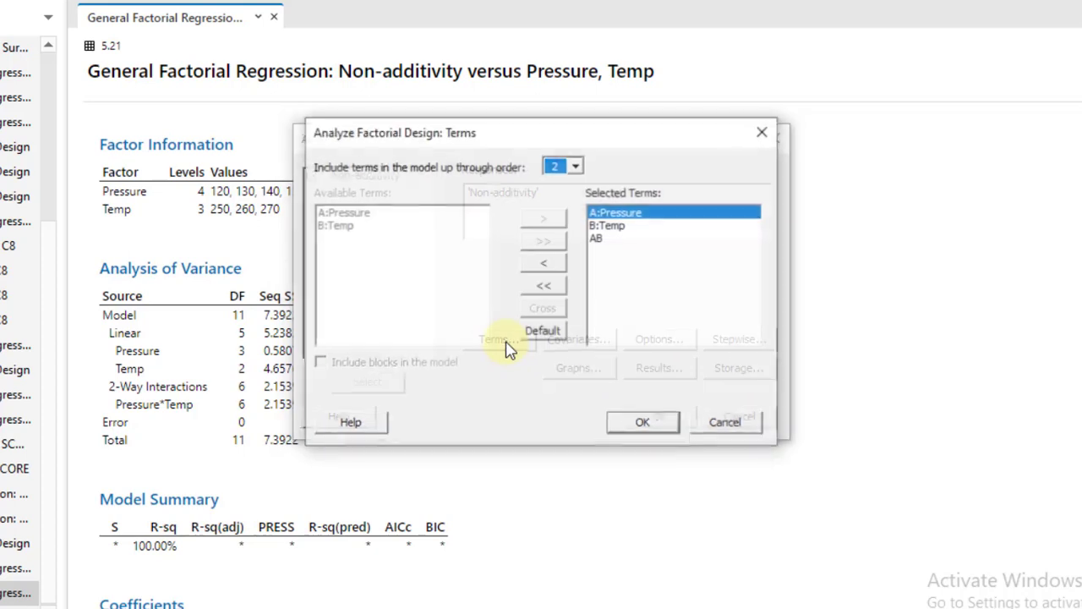
click(544, 263)
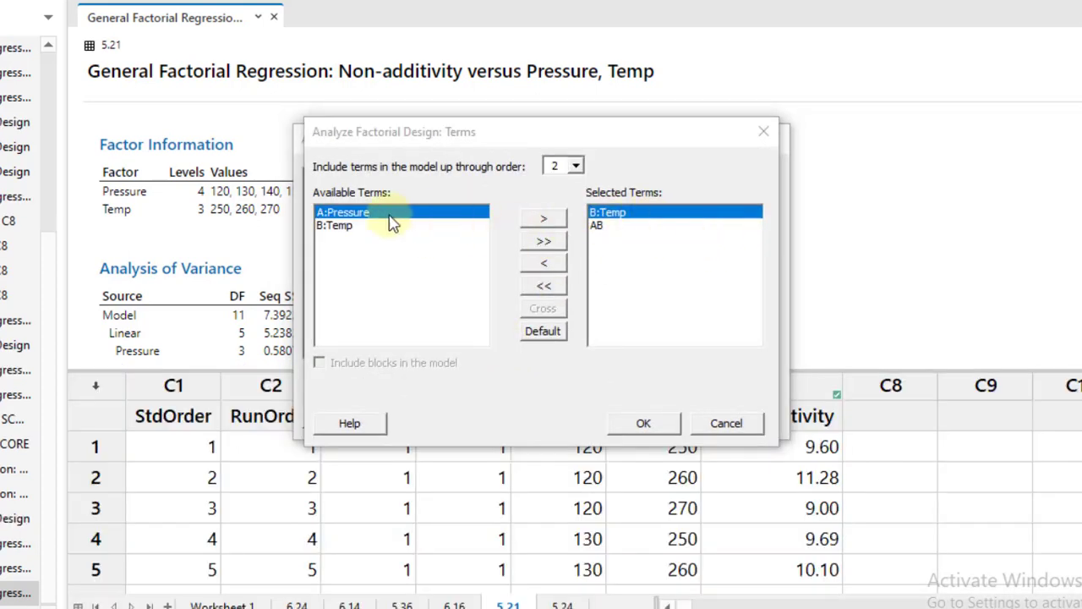
click(650, 421)
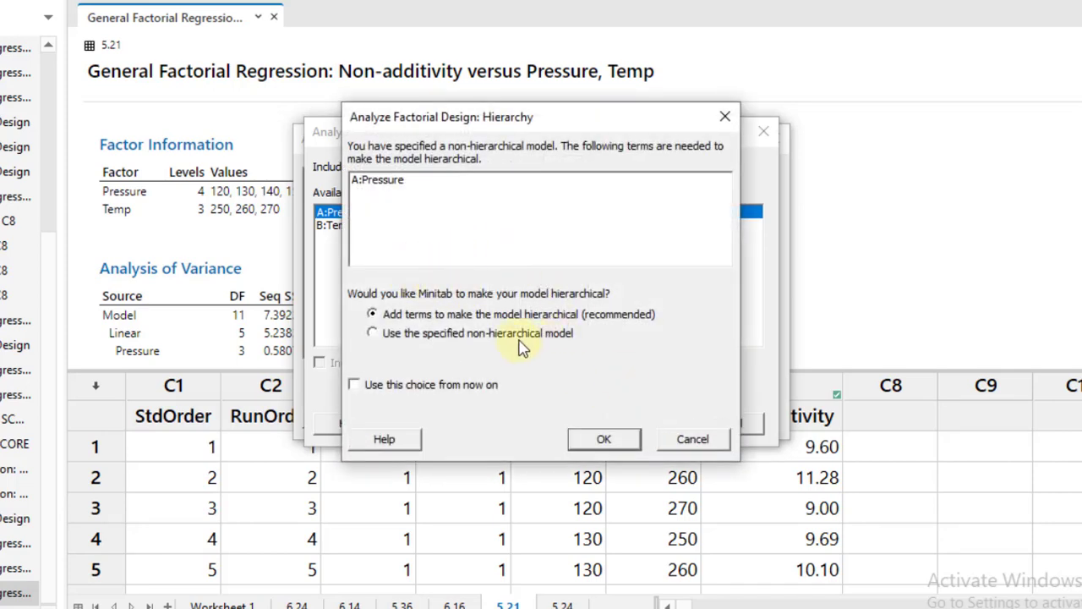
click(374, 337)
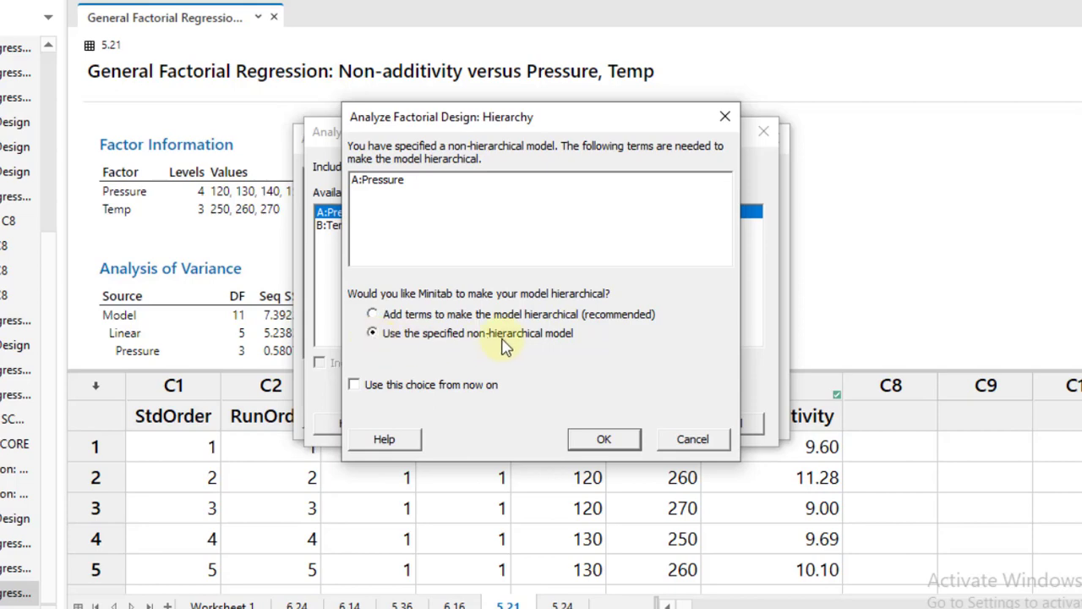
click(627, 443)
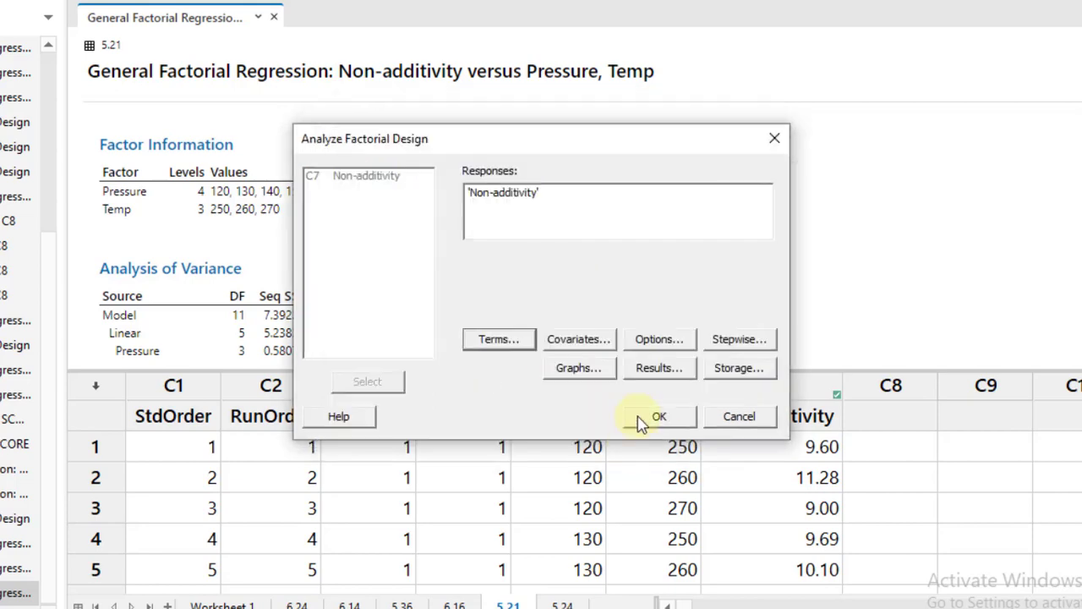
click(662, 418)
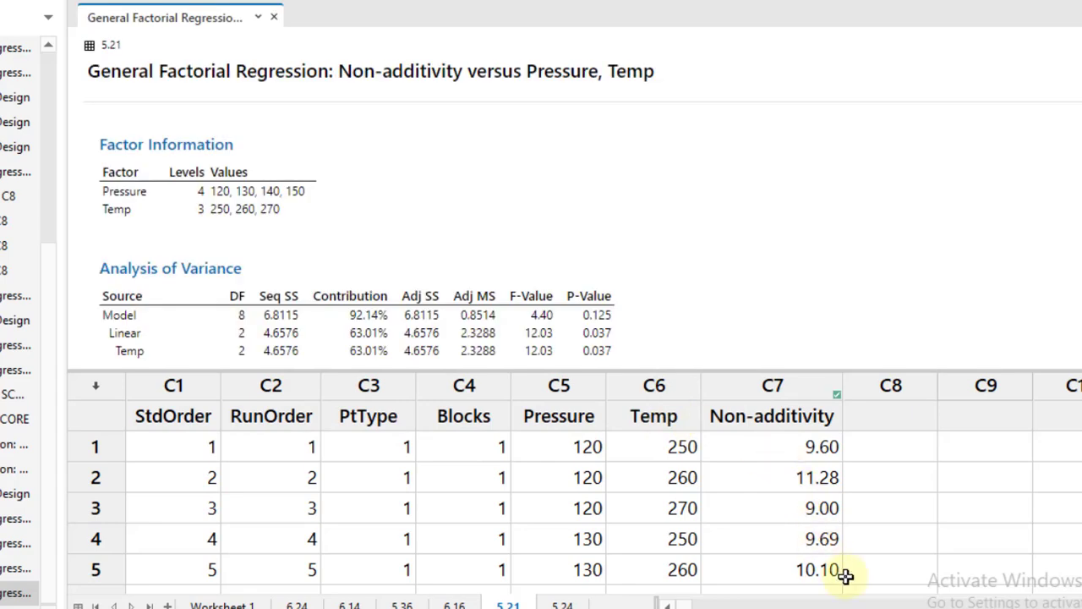
click(879, 607)
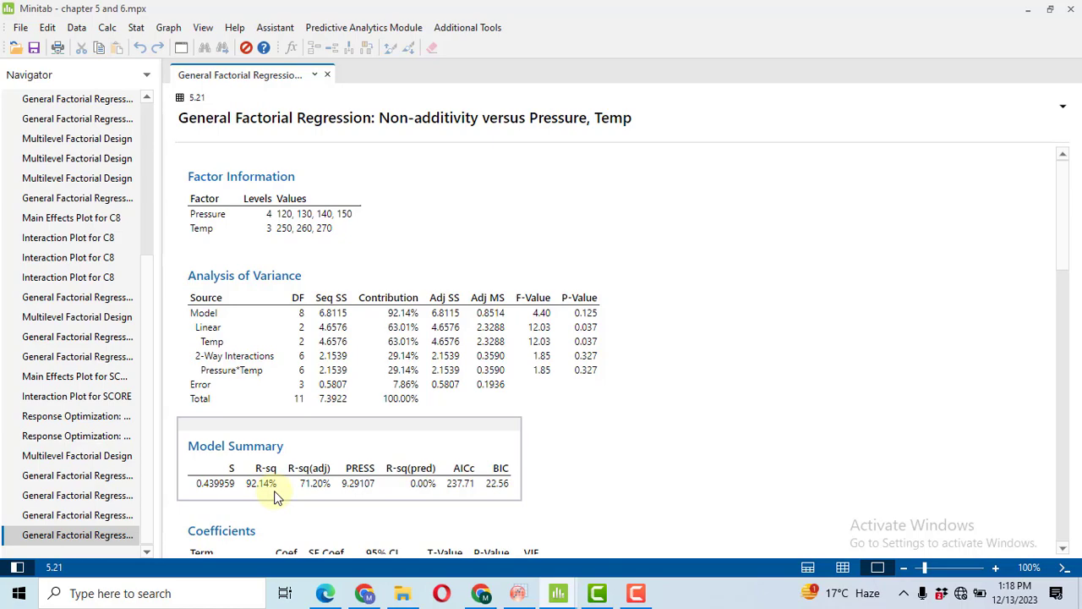
- Create an ANOVA main effects plot with Non-additivity as the response and Pressure and Temp as the factors
click(137, 28)
mouse_move(221, 82)
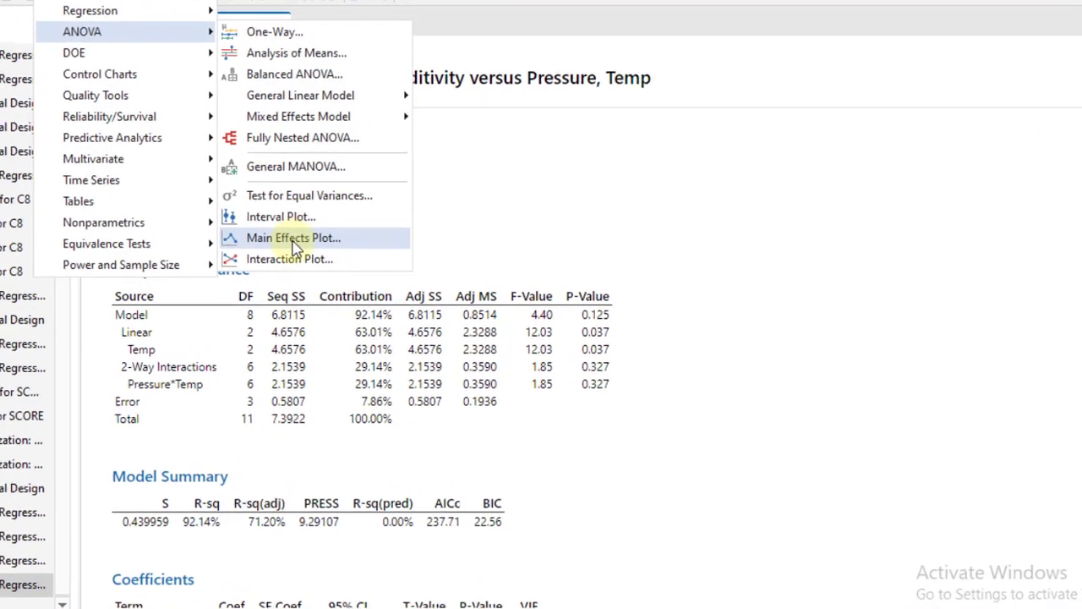
click(332, 248)
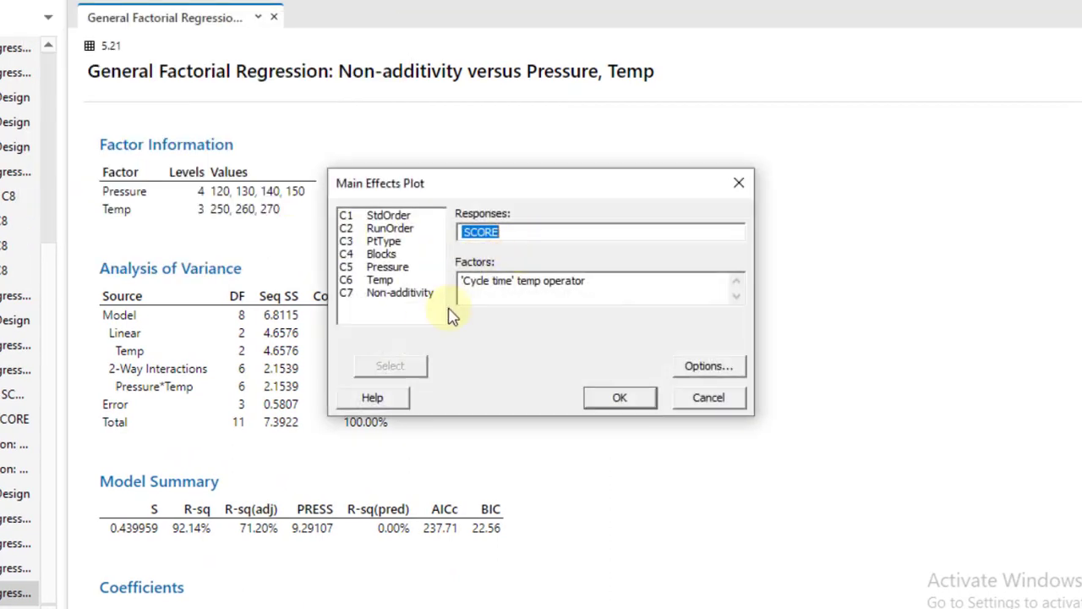
click(409, 296)
double_click(410, 295)
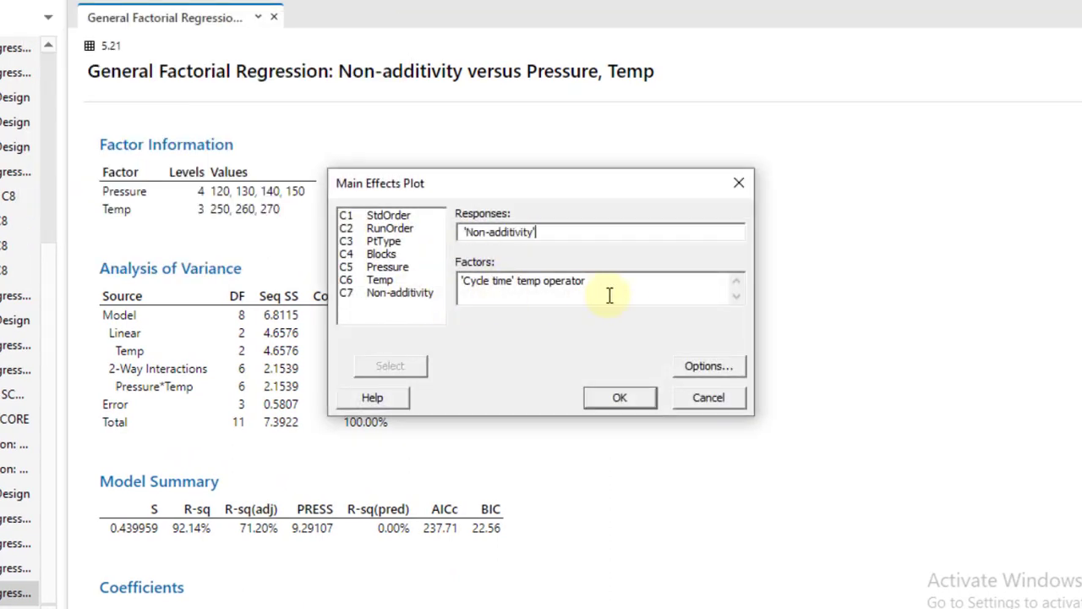
click(536, 295)
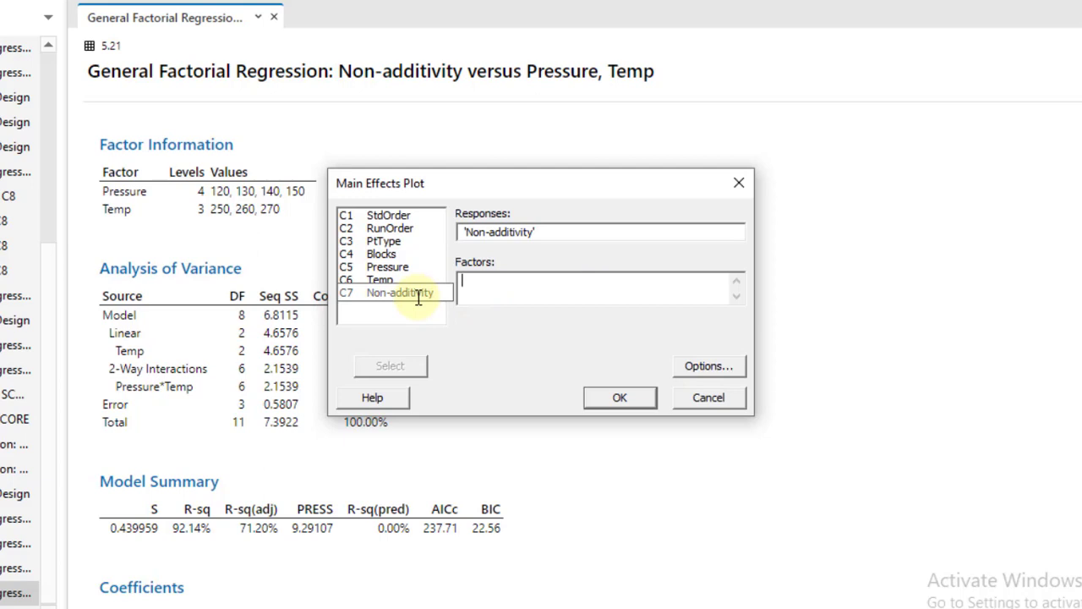
double_click(394, 268)
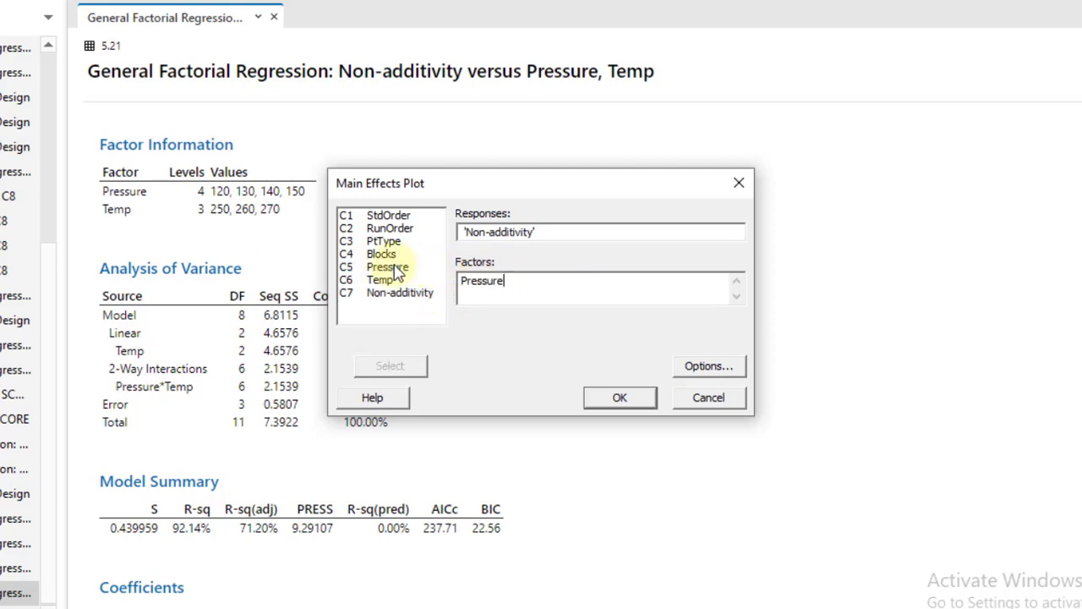
double_click(384, 280)
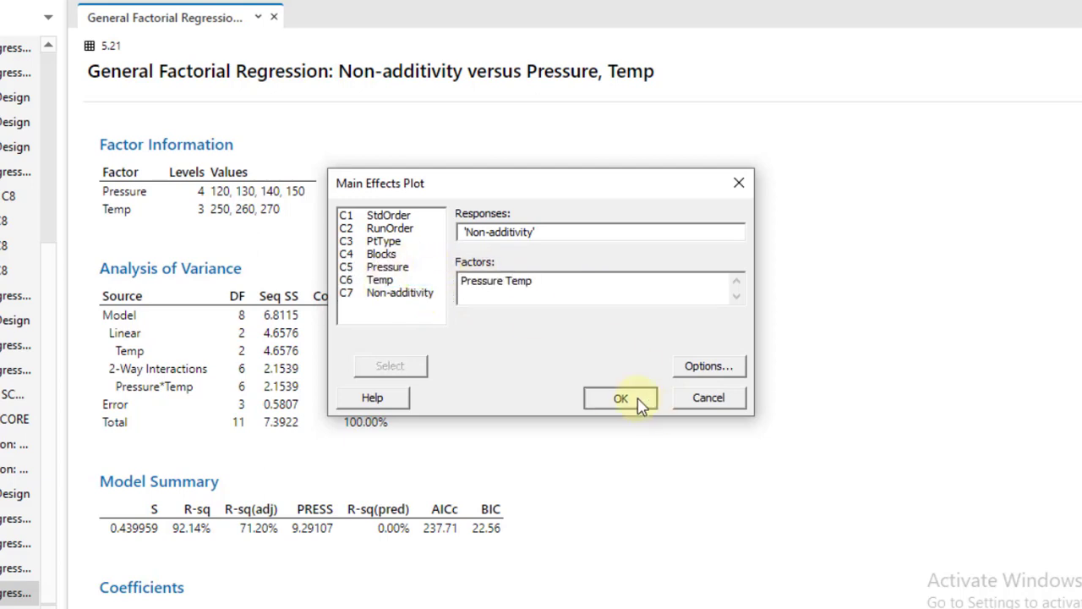
click(622, 398)
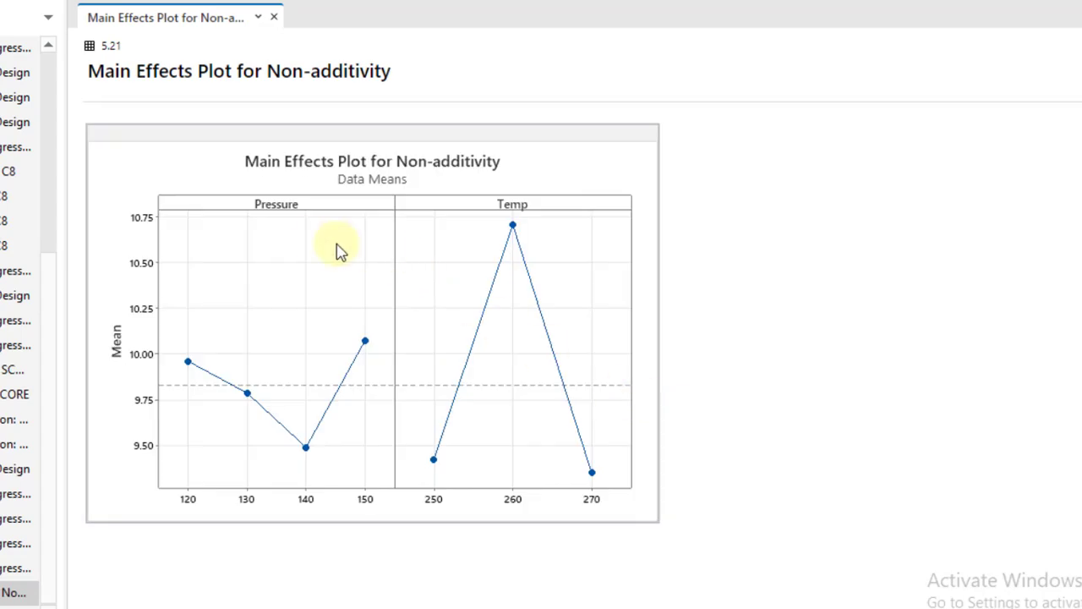